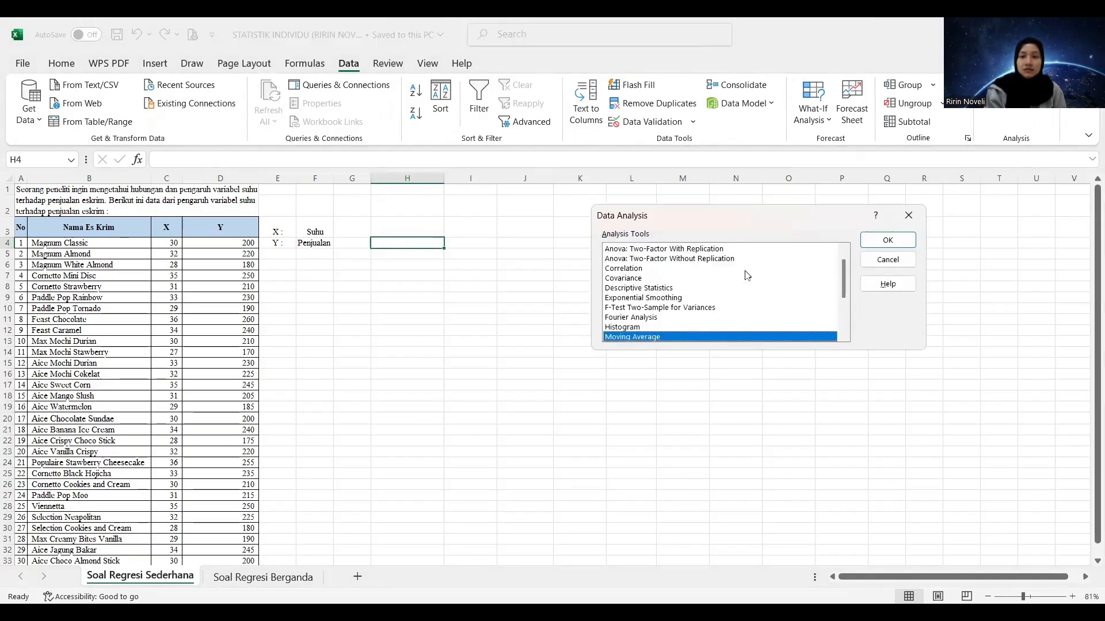
Choose Regression from the list of analysis tools and open its settings
left_click(846, 332)
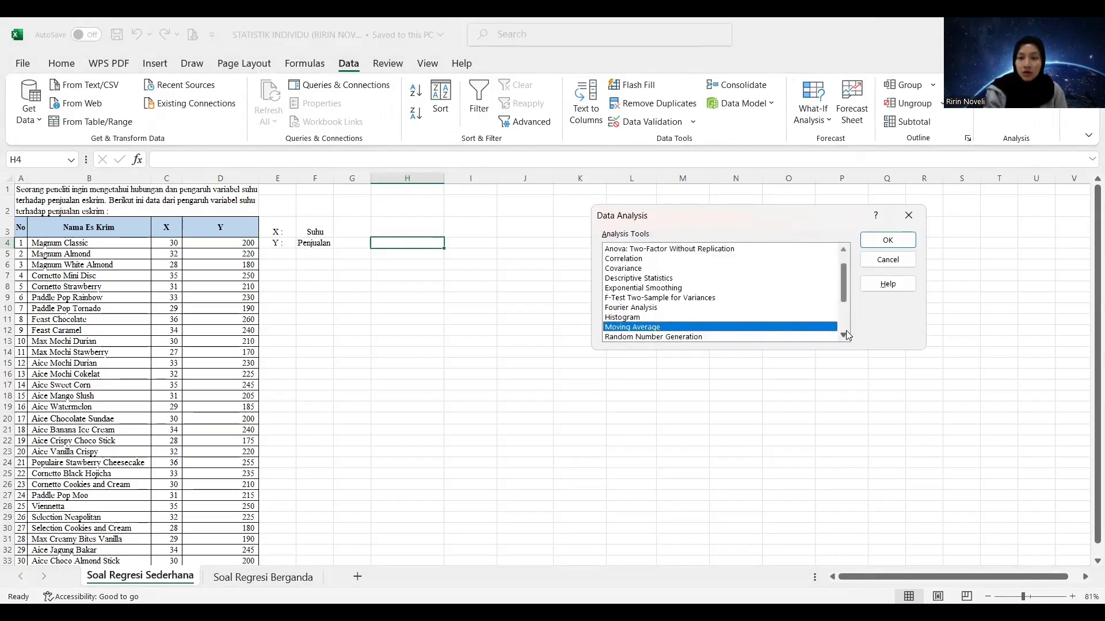
left_click(846, 332)
left_click(843, 338)
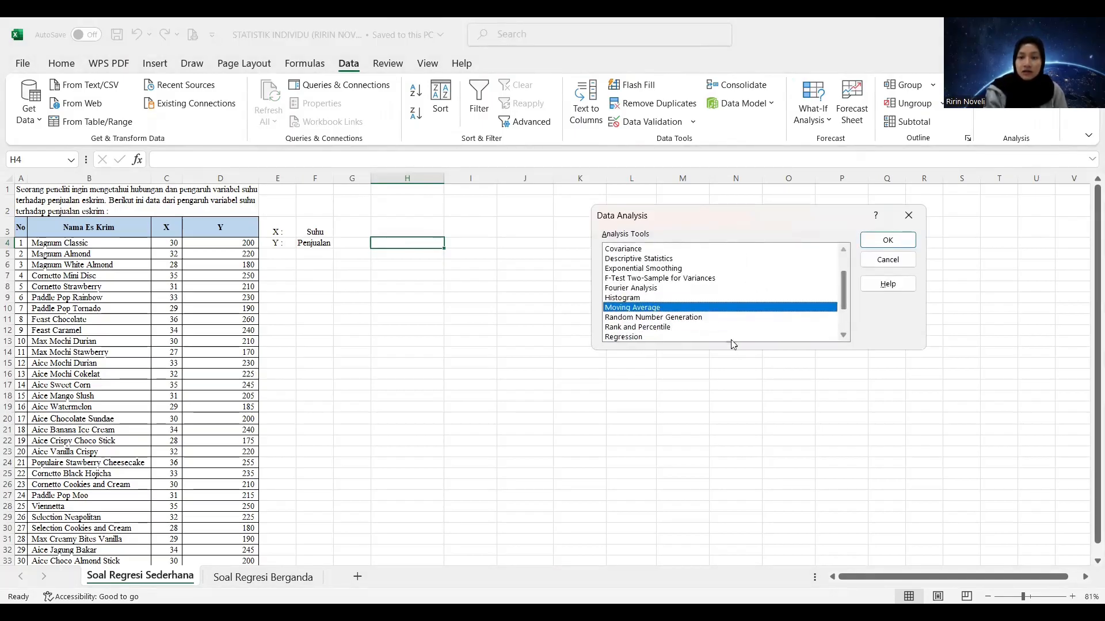
left_click(727, 336)
left_click(905, 246)
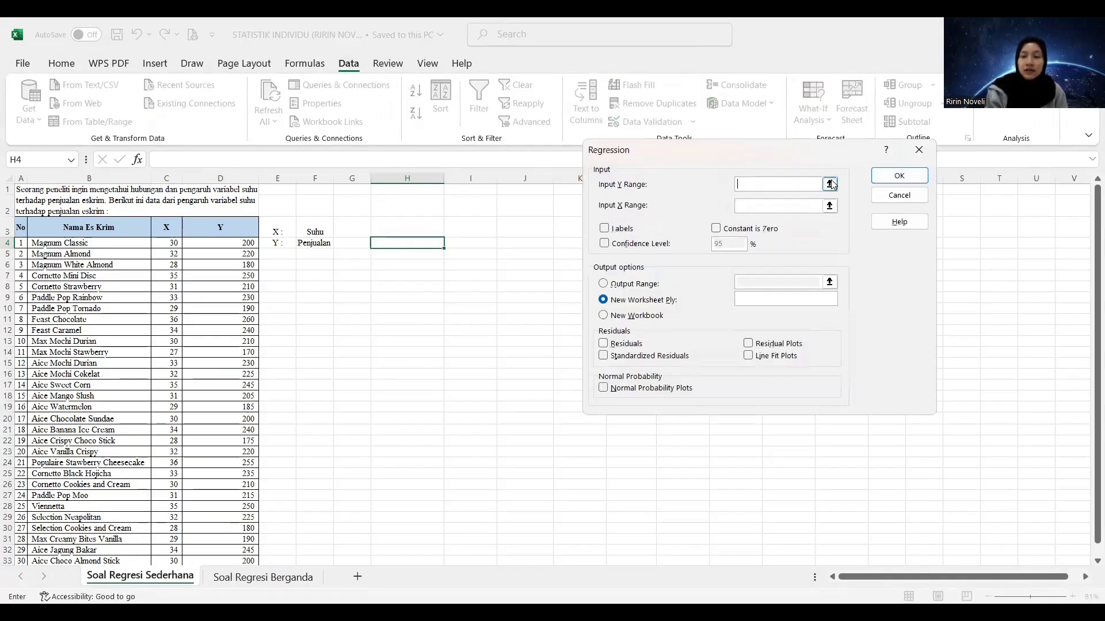
Set the regression's Input Y Range to the sales data in $D$4:$D$33
left_click(830, 185)
left_click(219, 244)
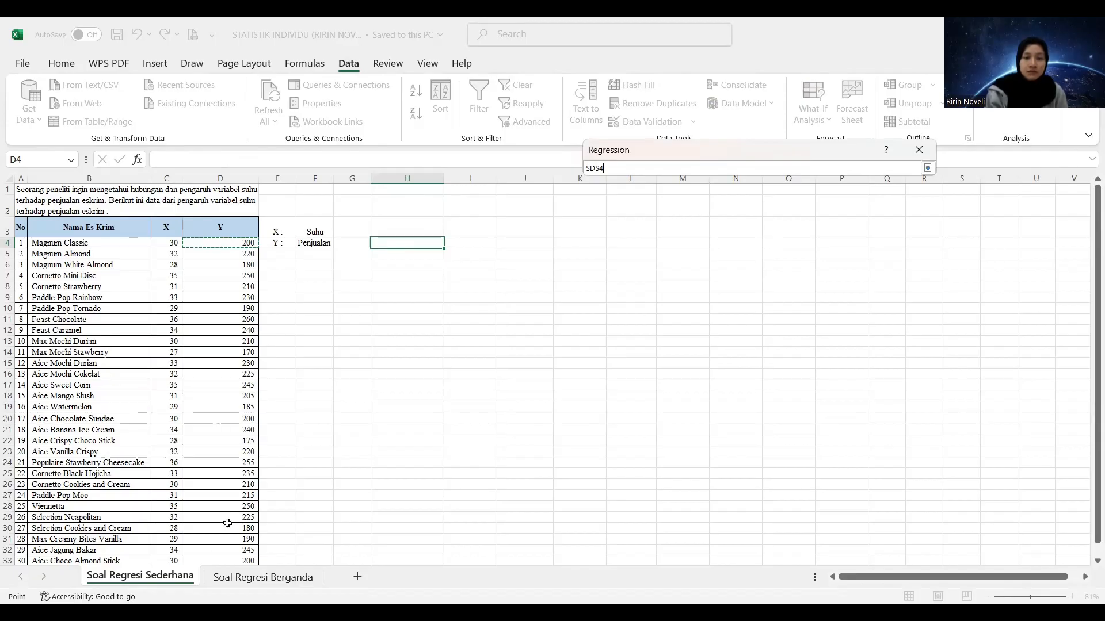
key("ctrl+shift+Down")
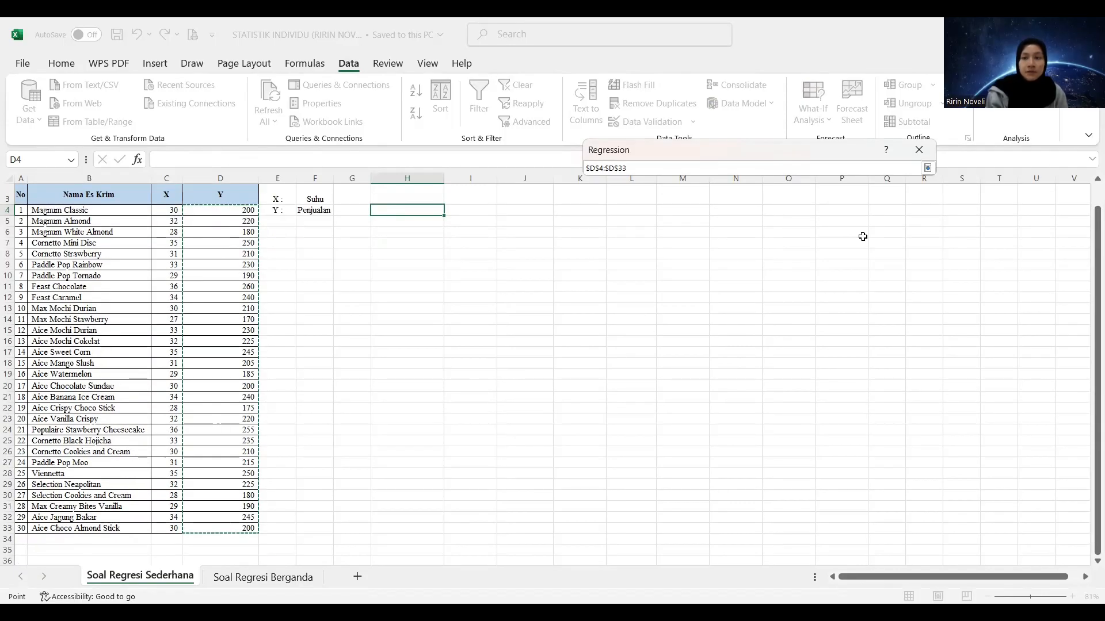
left_click(927, 168)
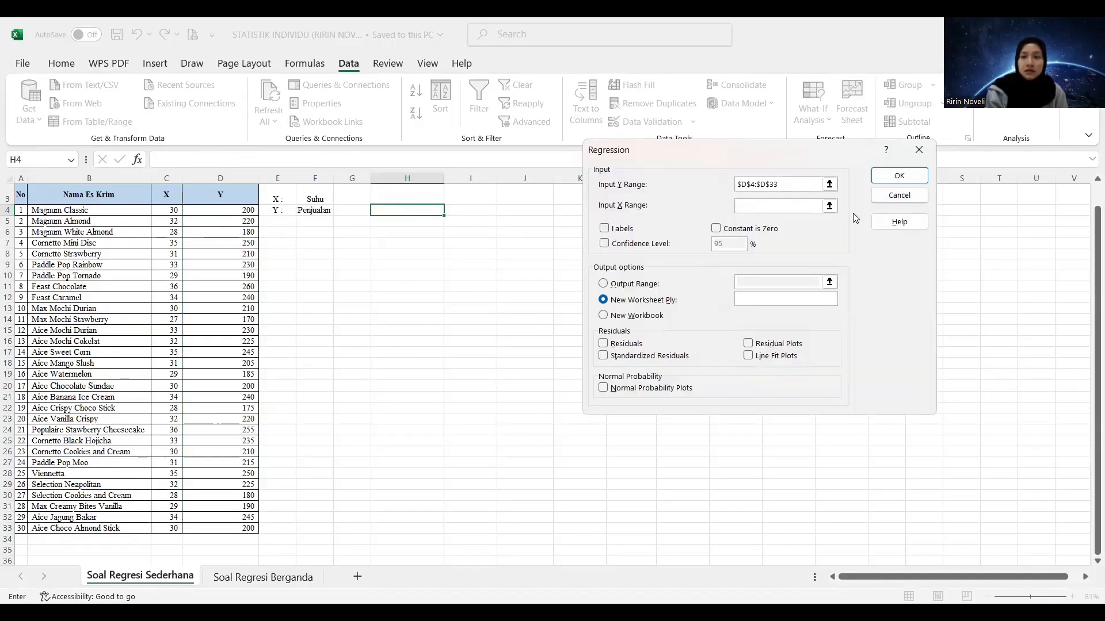
Set the regression's Input X Range to the temperature data in $C$4:$C$33
left_click(830, 206)
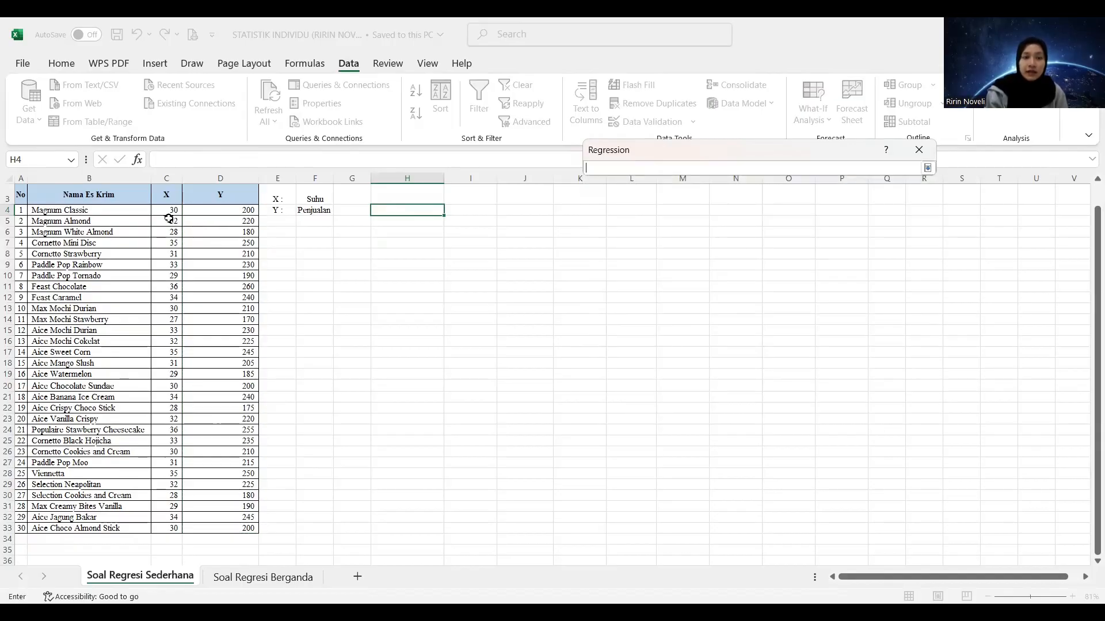
left_click(166, 211)
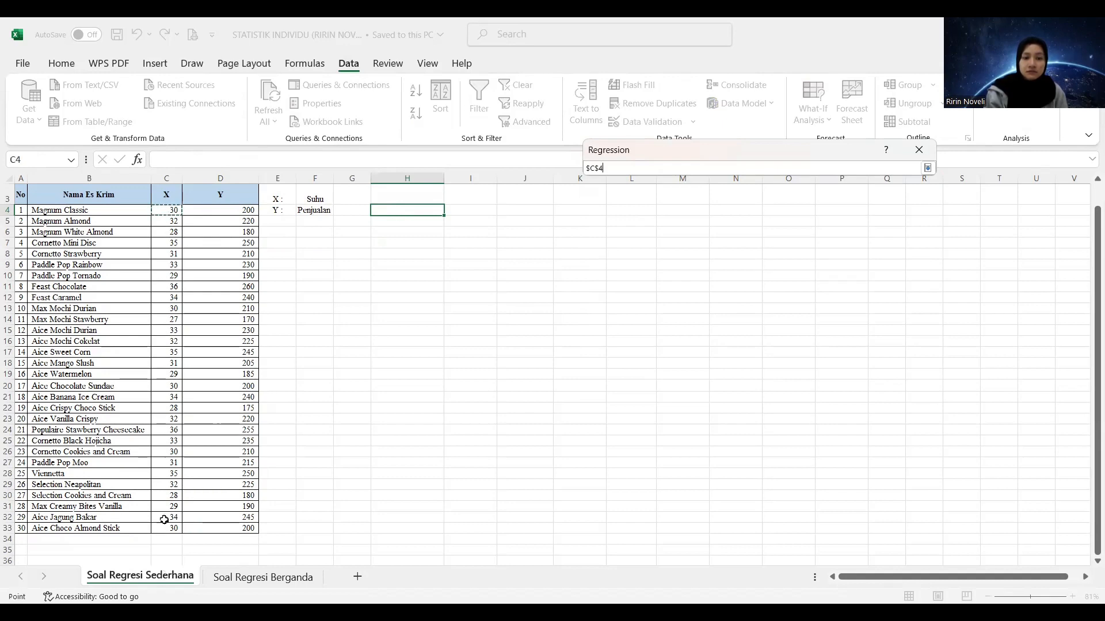
scroll(164, 501, "down", 1)
left_click(164, 498, "shift")
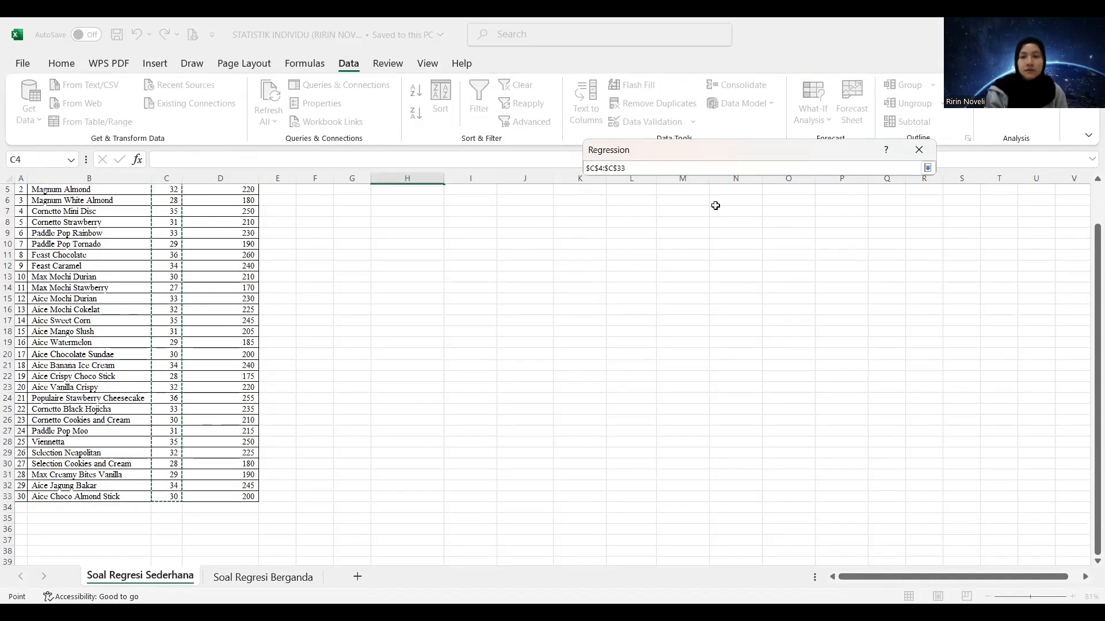
left_click(892, 165)
key("Return")
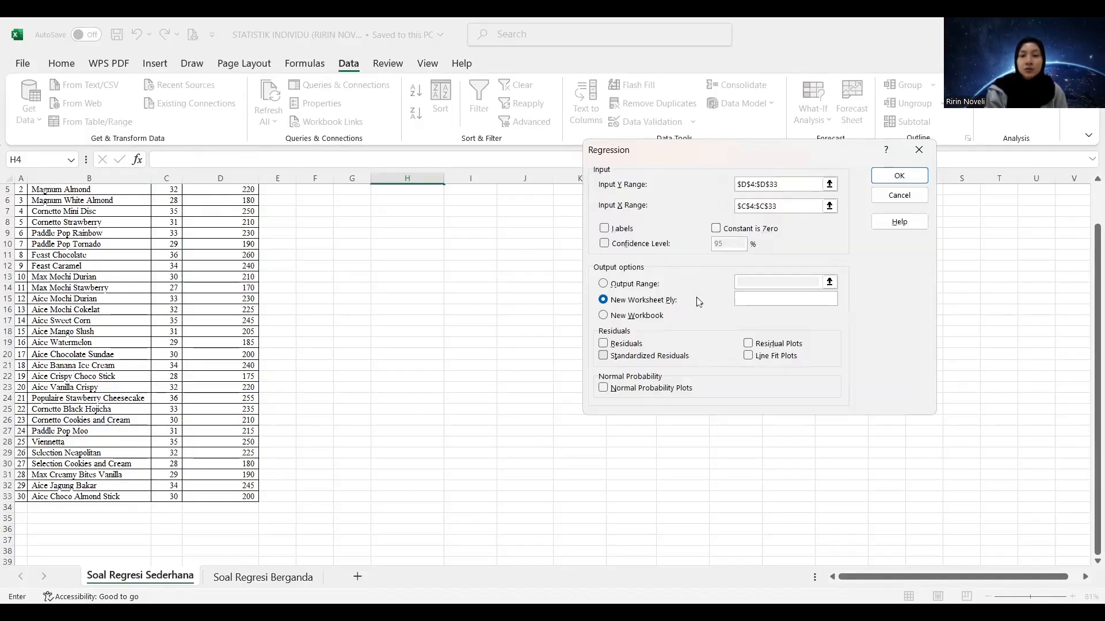
Set the Output Range to cell $H$4 on the same sheet and run the simple regression
left_click(603, 280)
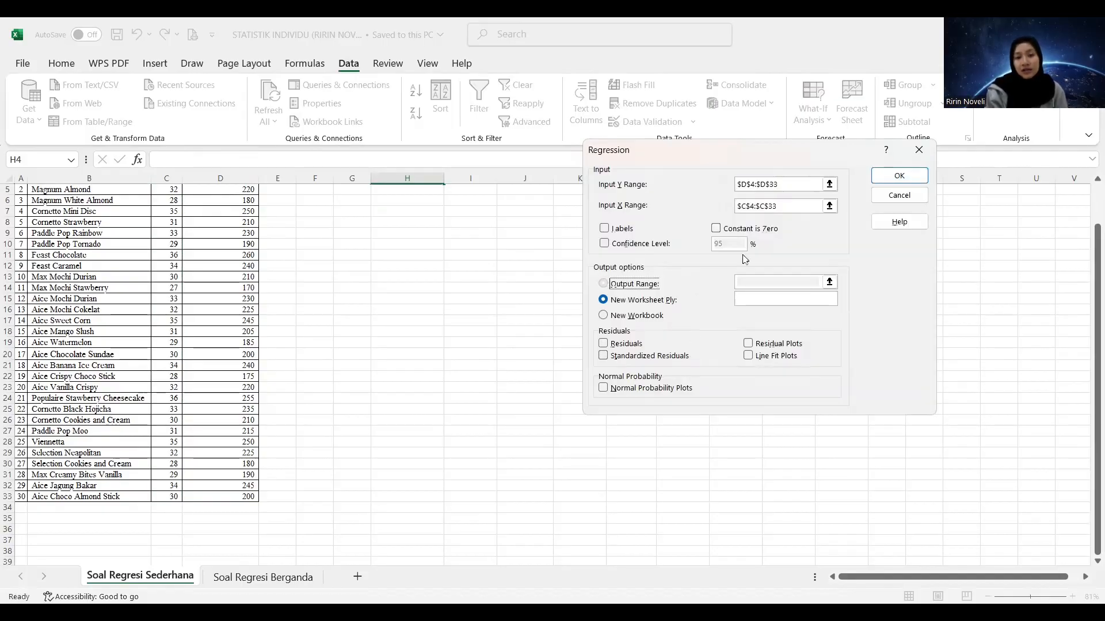
left_click(826, 279)
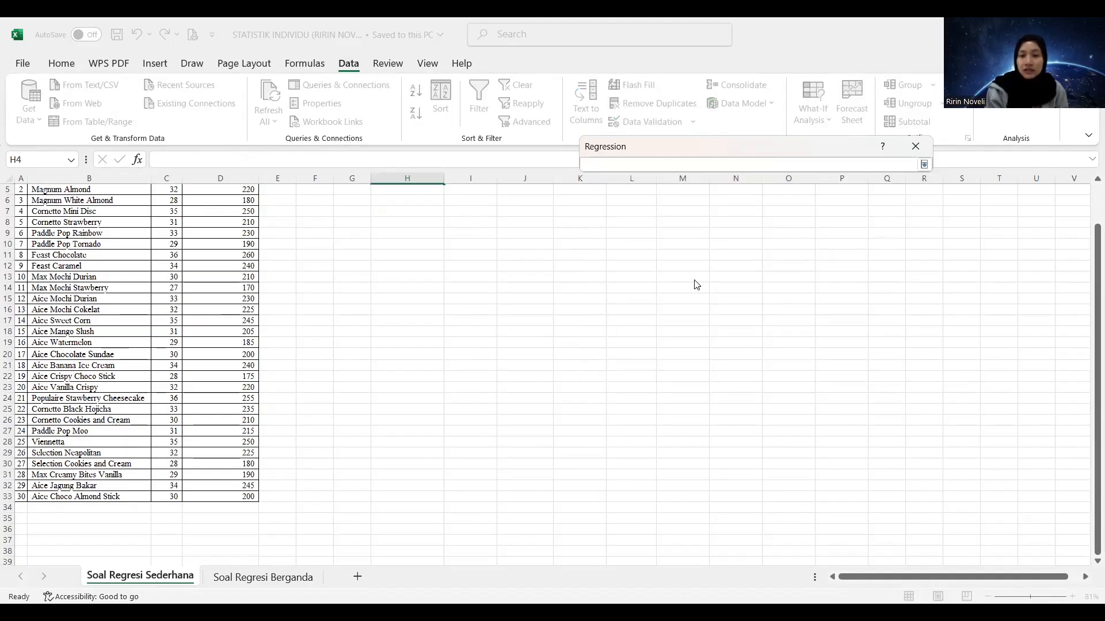
key("Return")
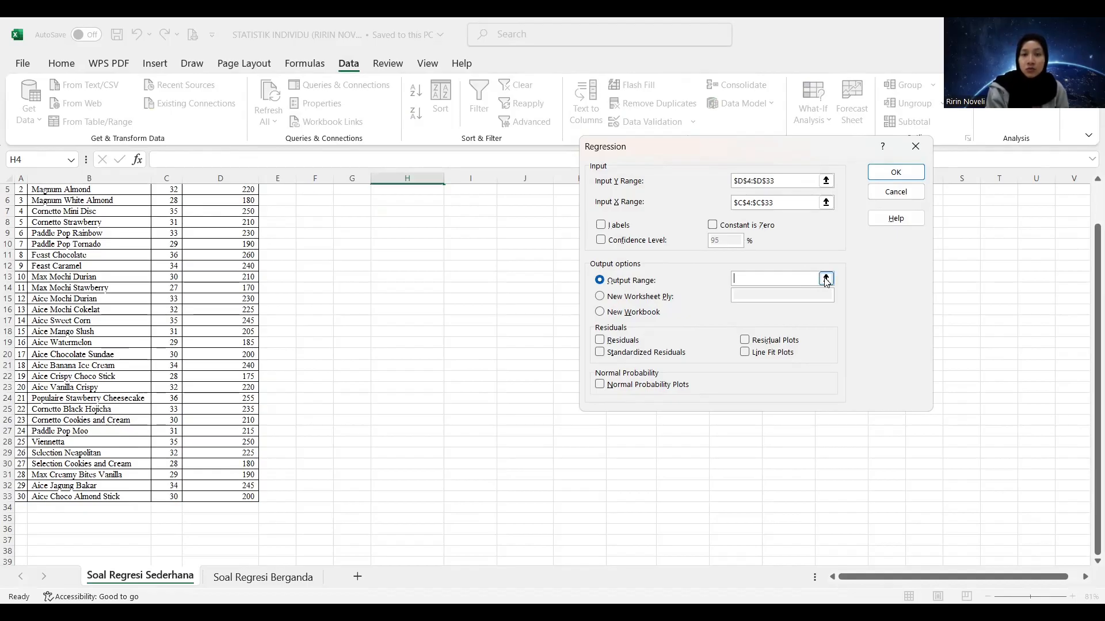
left_click(825, 279)
scroll(1090, 266, "up", 2)
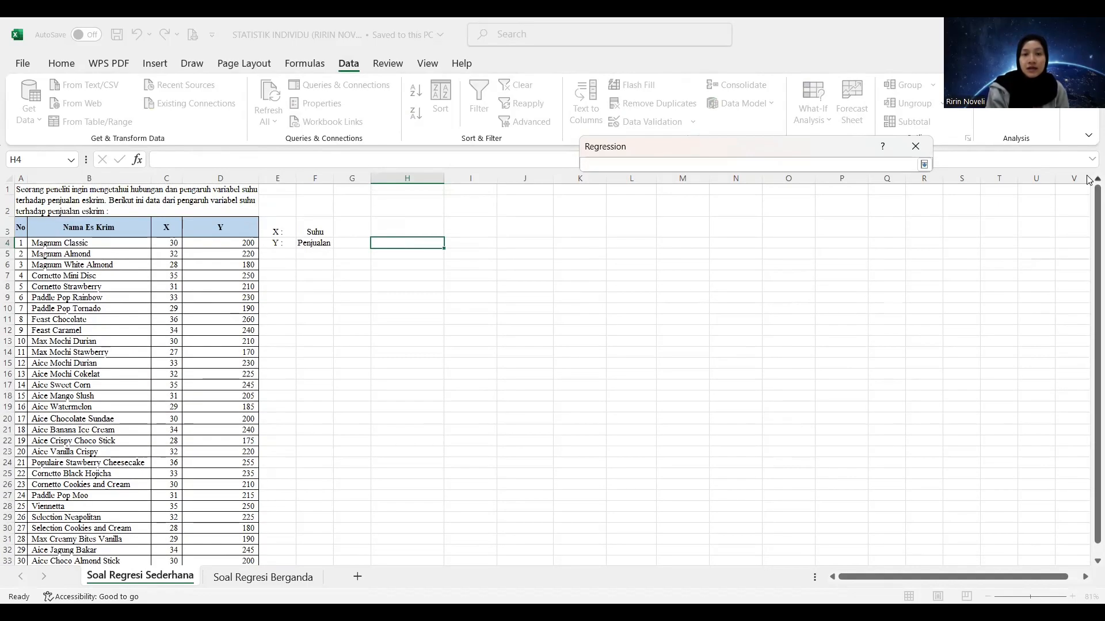
left_click(422, 248)
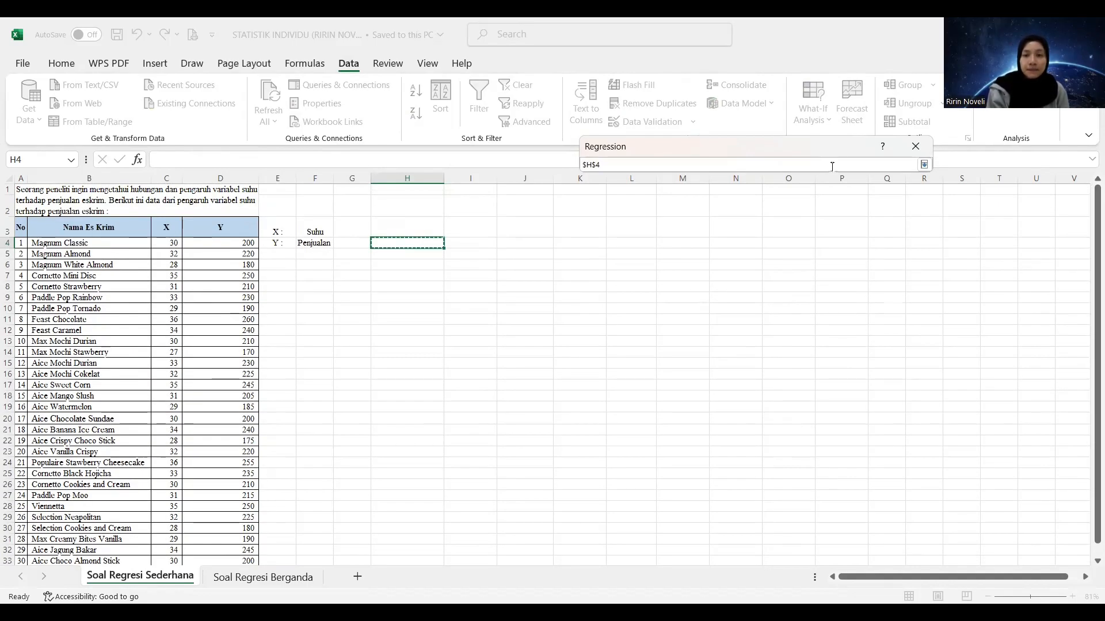
left_click(924, 164)
left_click(895, 171)
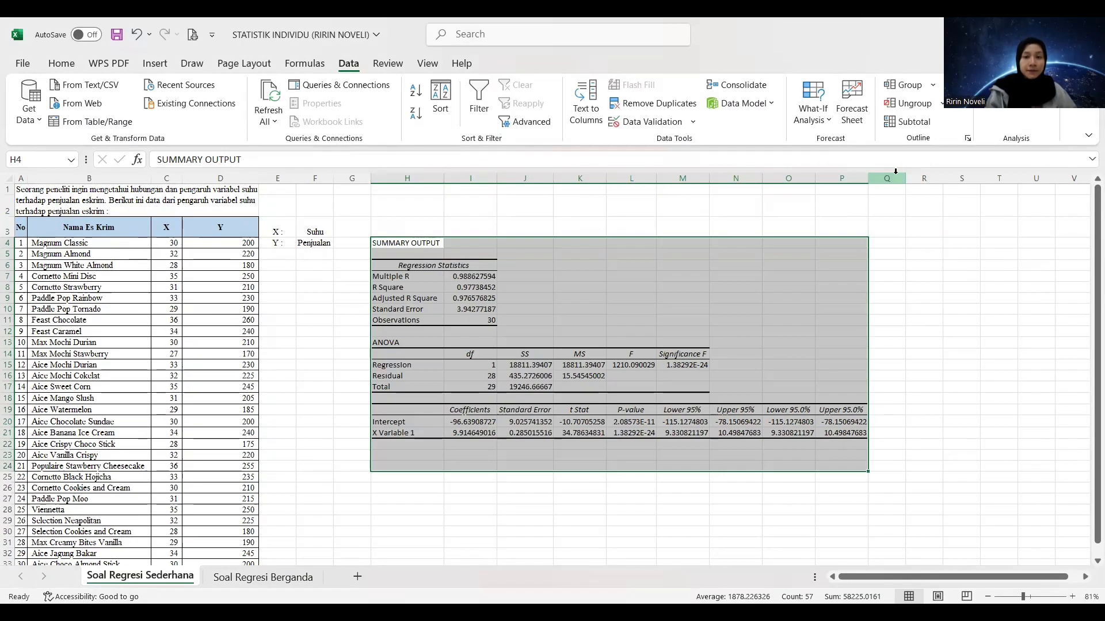
Examine Multiple R, R Square, Adjusted R Square, Standard Error and the t Stat of X Variable 1 in the summary output
left_click(418, 280)
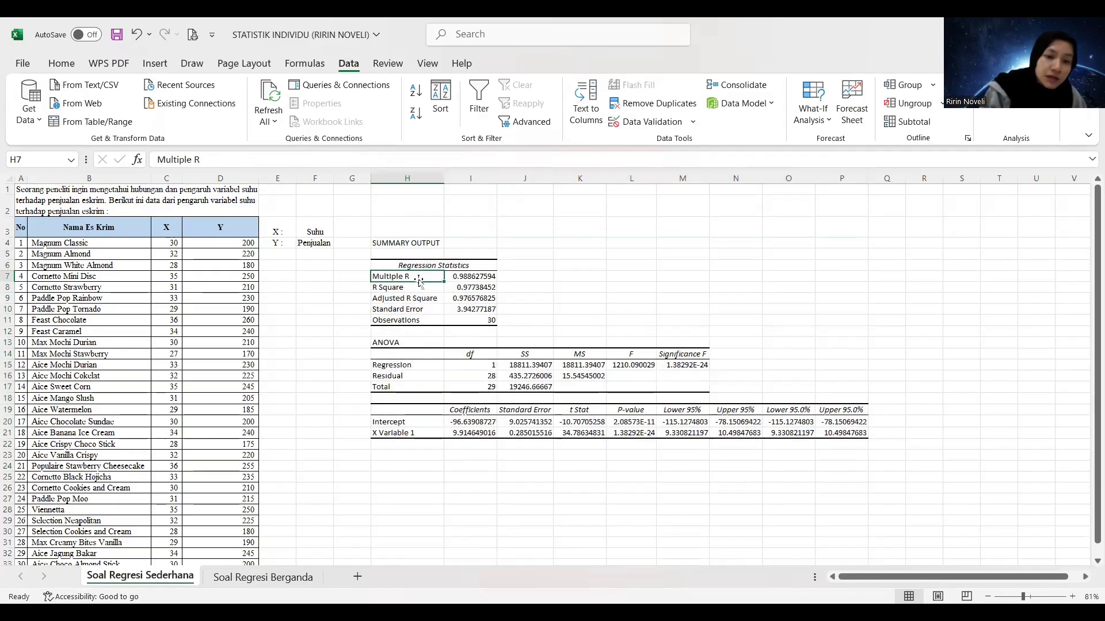
left_click(471, 277)
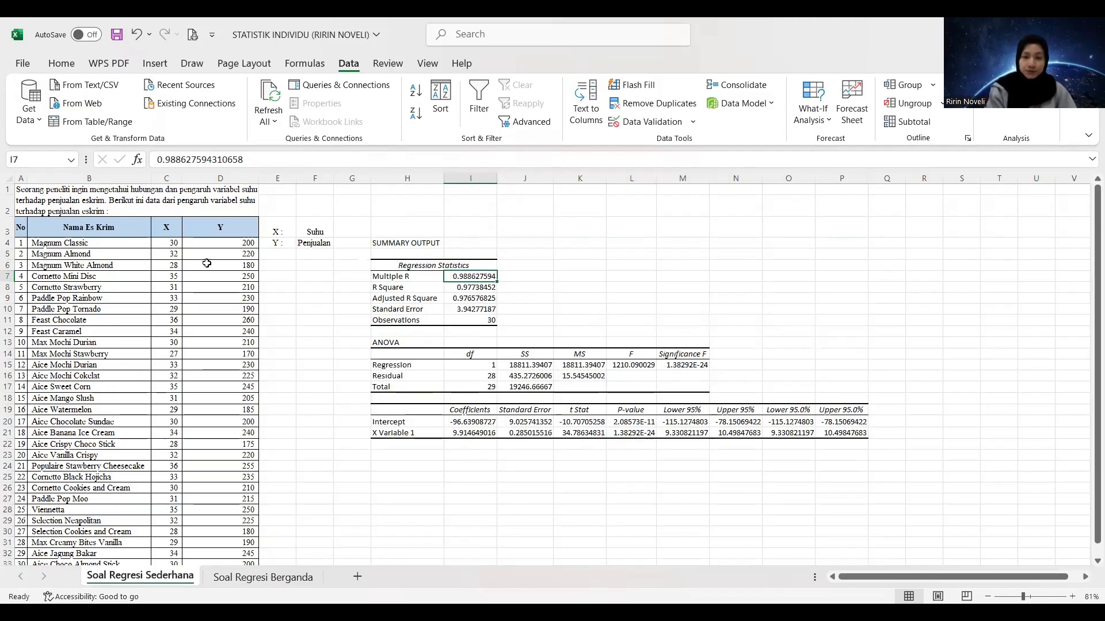
left_click(467, 290)
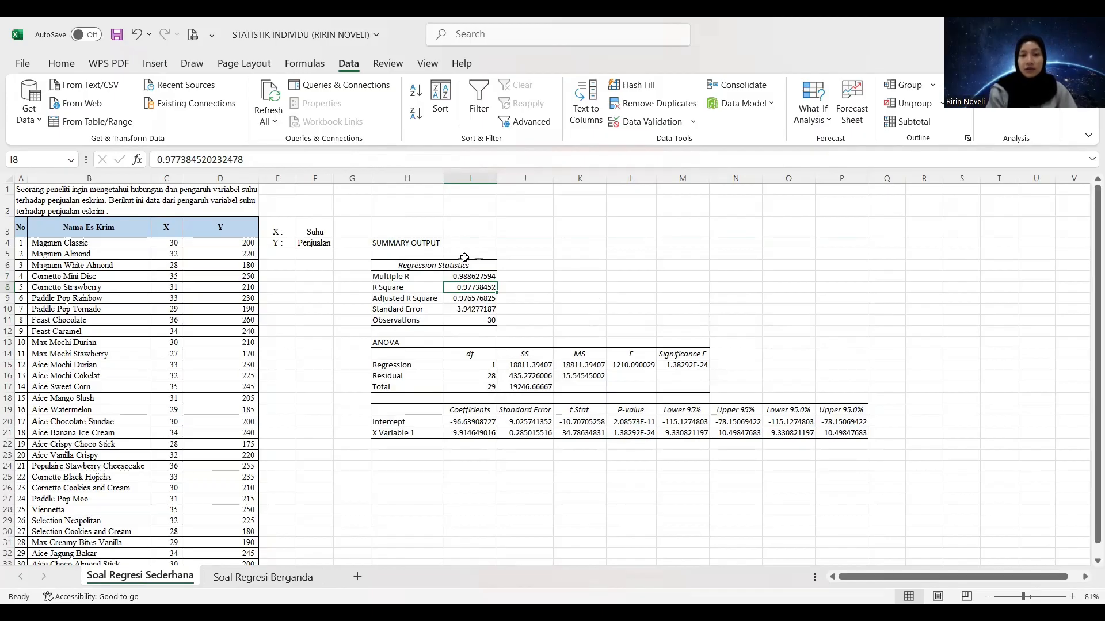
left_click(476, 309)
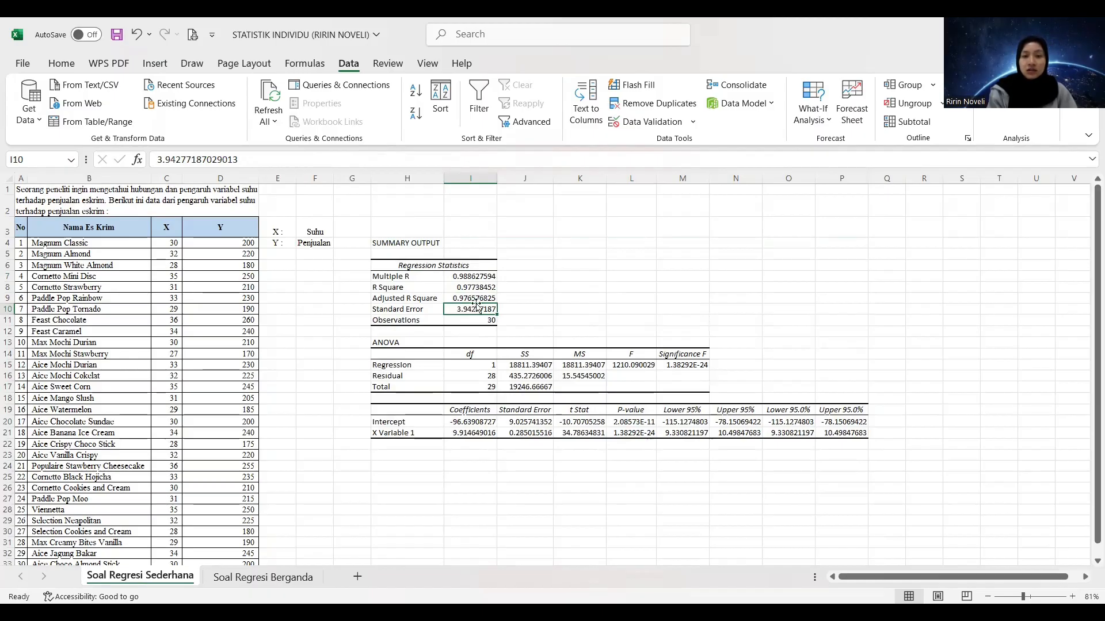
left_click(477, 299)
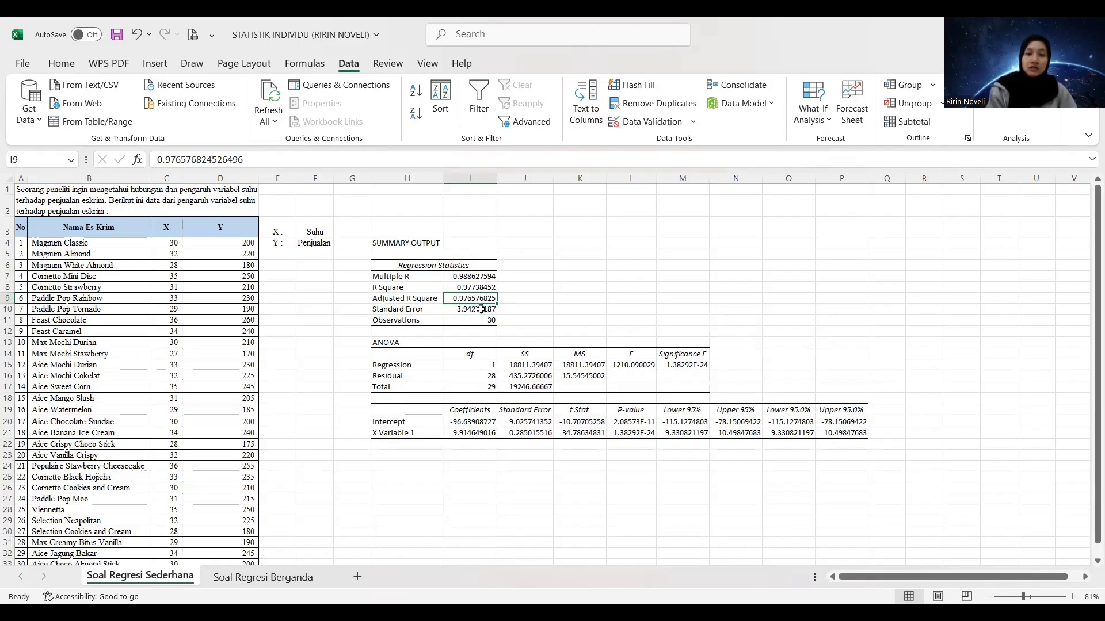
left_click(479, 311)
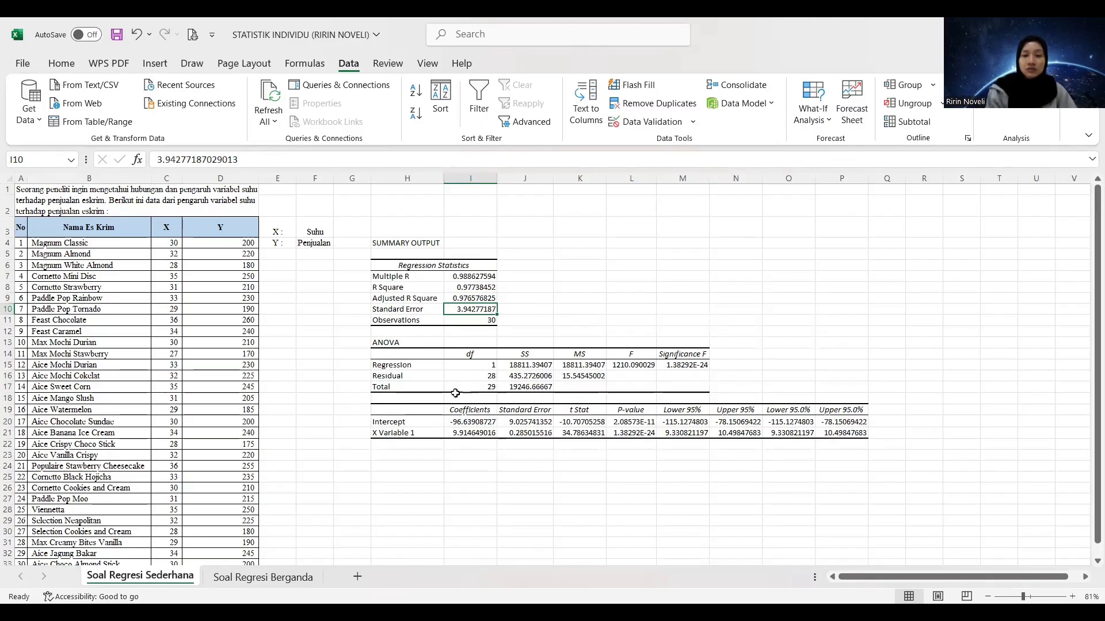
left_click(594, 433)
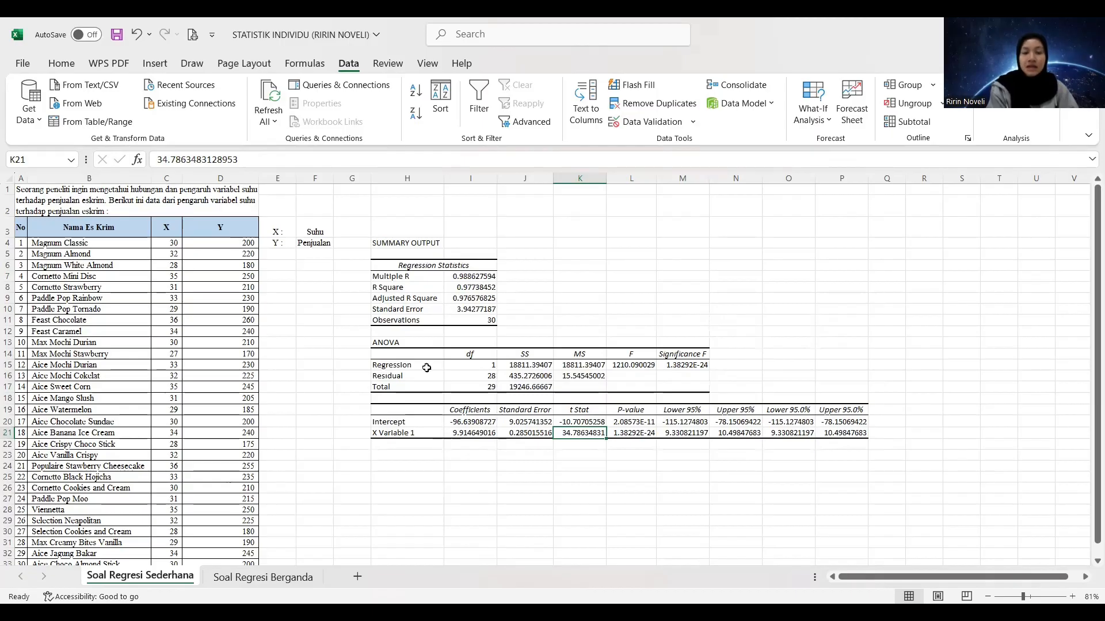
Switch to the Soal Regresi Berganda sheet and review the X1, X2 and Y variable labels
left_click(295, 580)
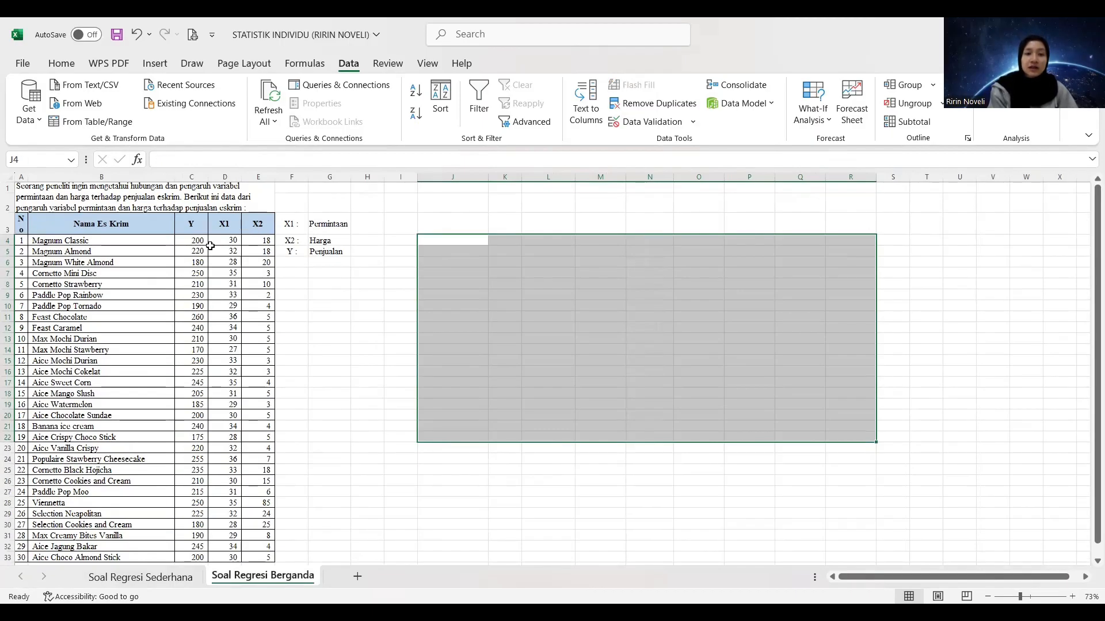
left_click(292, 222)
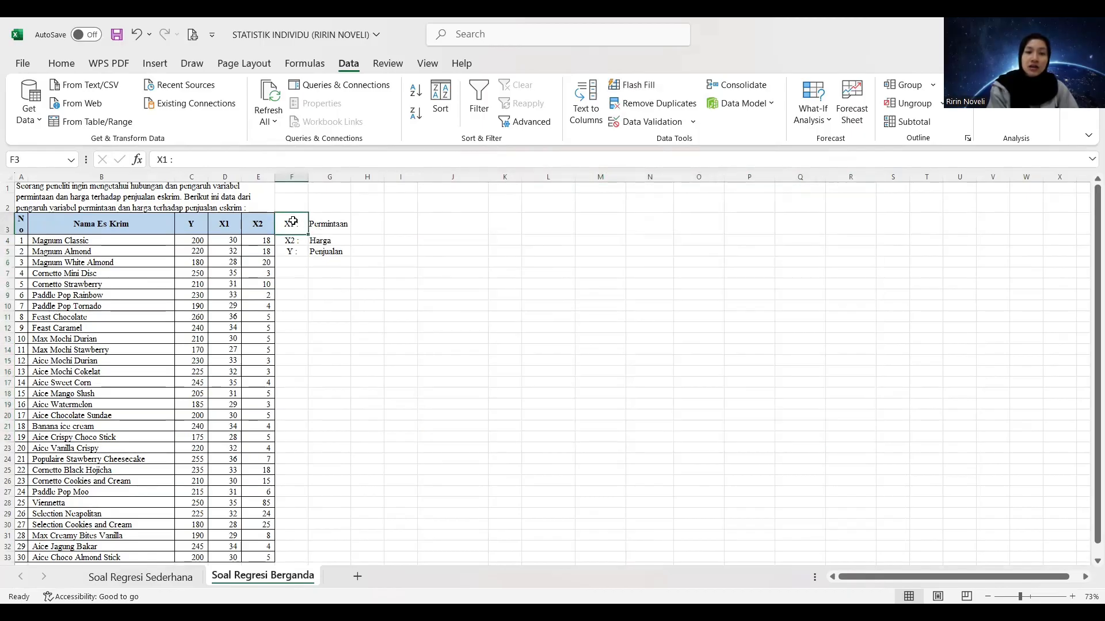
left_click(300, 241)
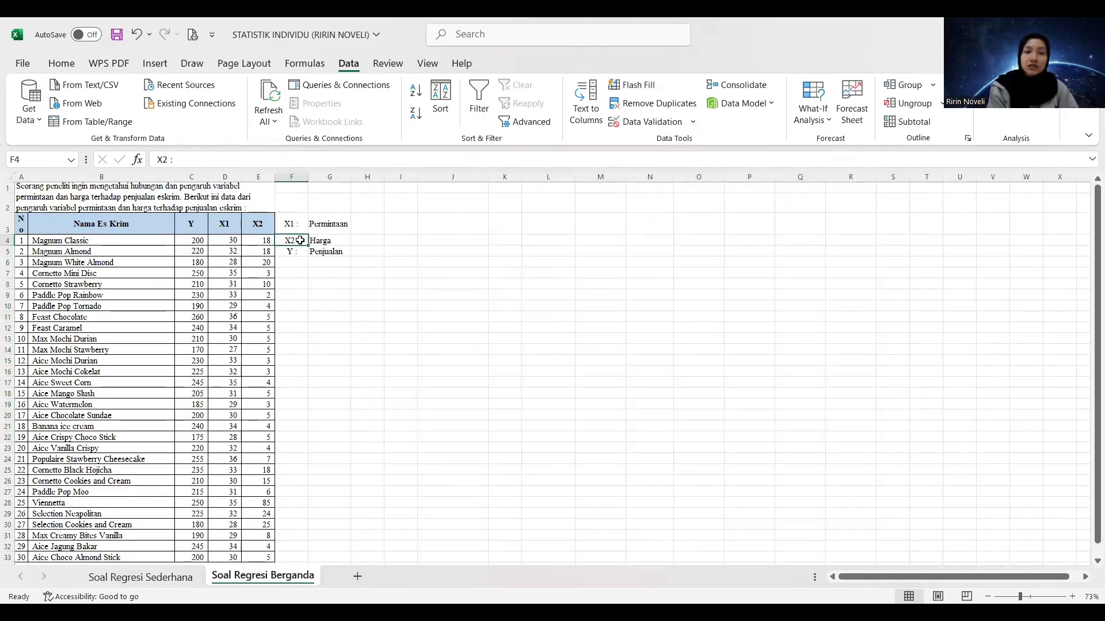
left_click(268, 253)
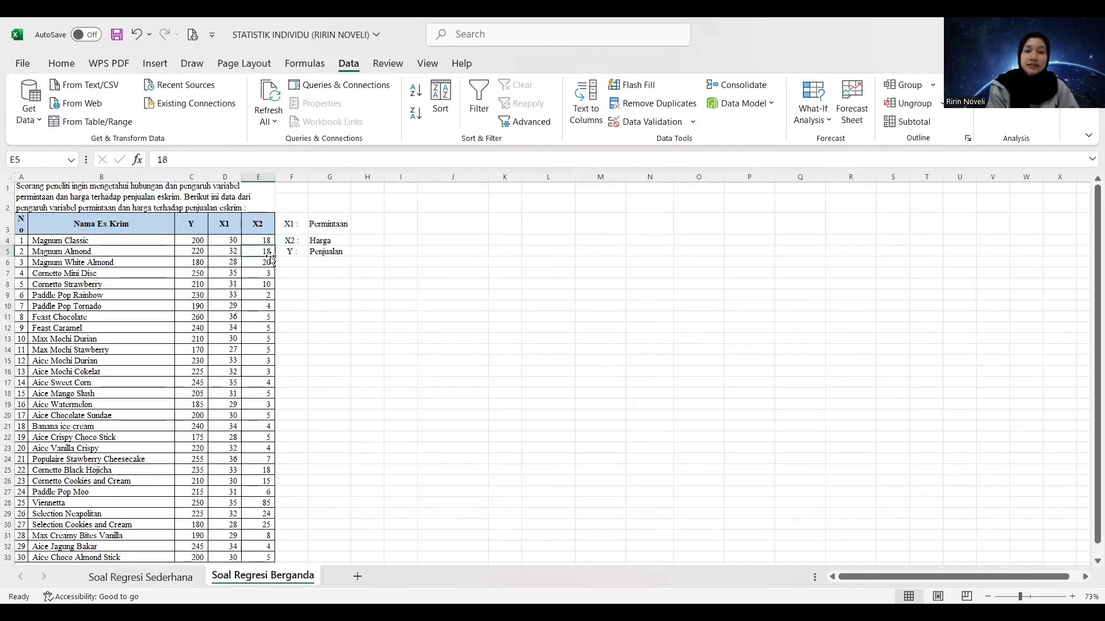
left_click(291, 252)
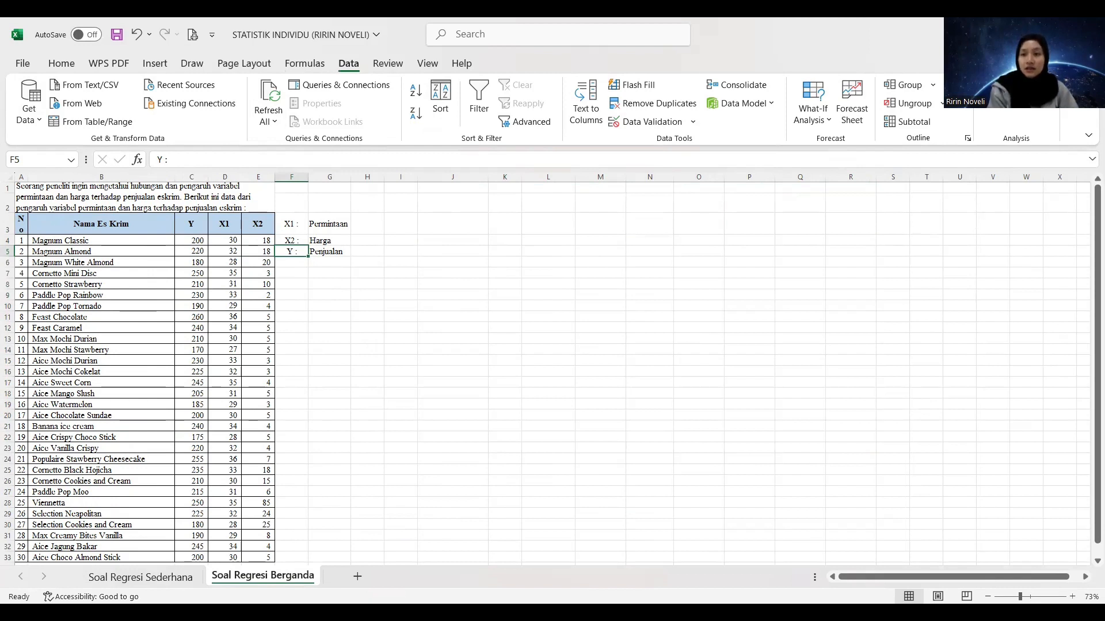
Open the Regression analysis tool for this sheet and set its Input Y Range to $C$4:$C$33
left_click(1017, 85)
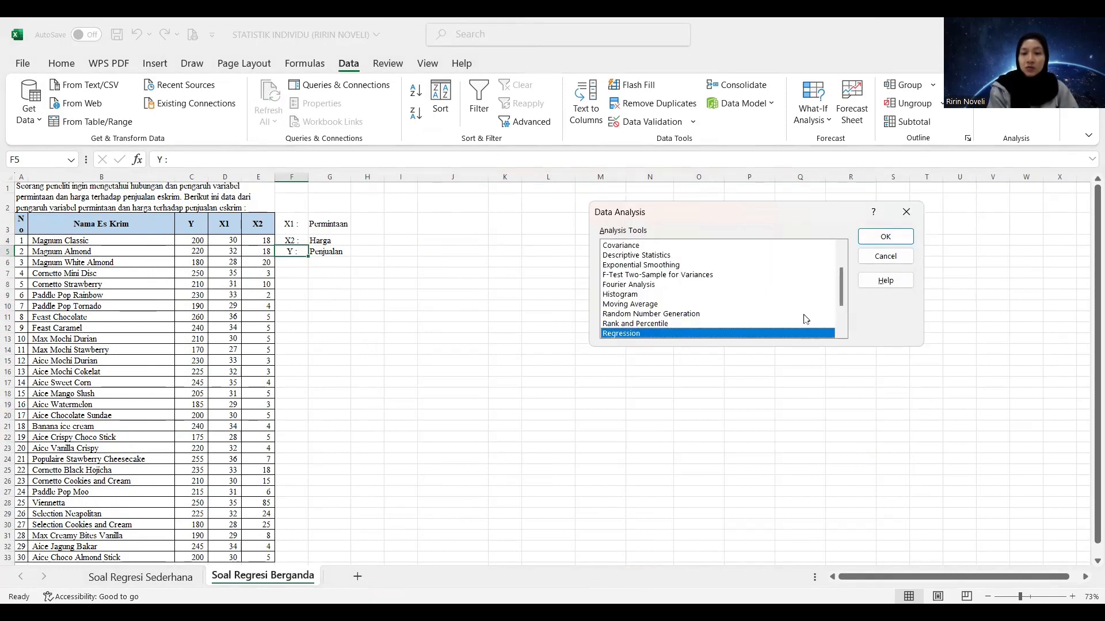
left_click(886, 242)
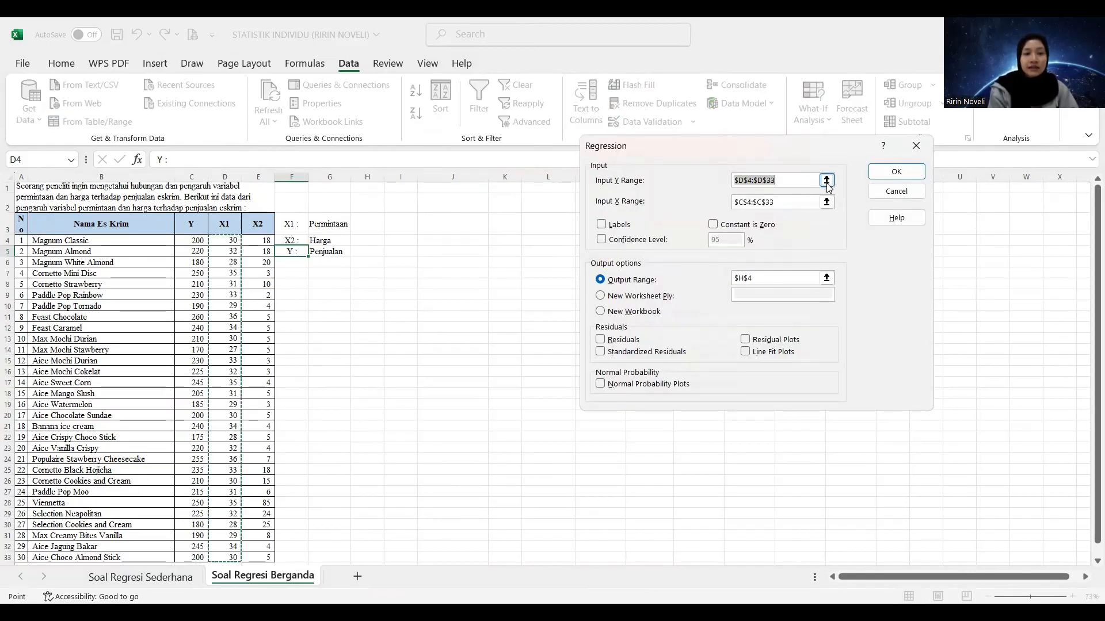
left_click(826, 180)
left_click(193, 241)
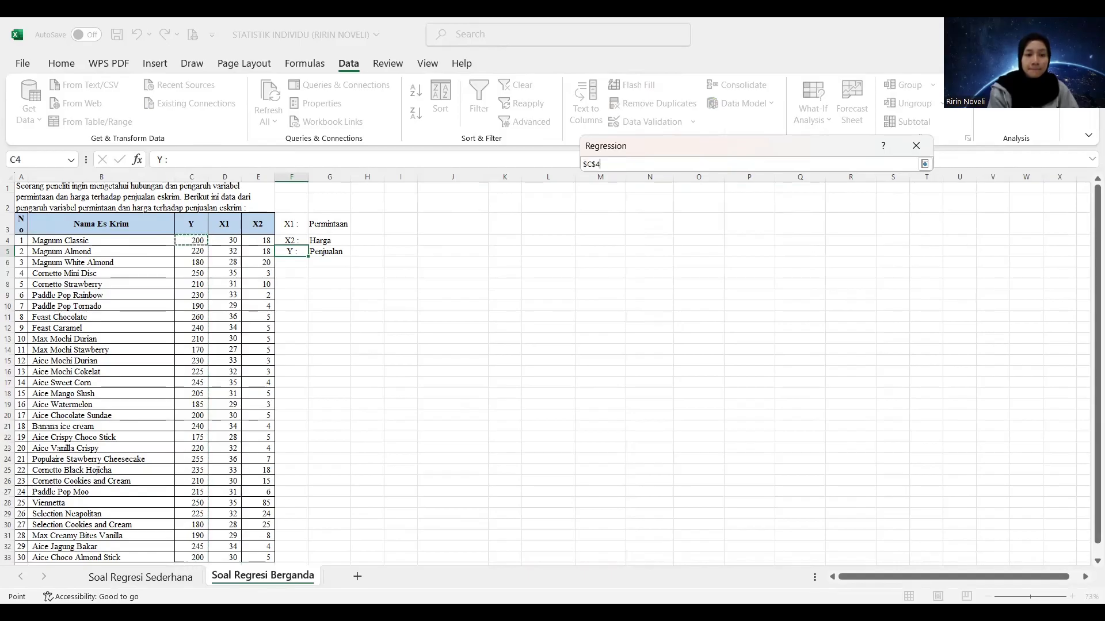
key("ctrl+shift+Down")
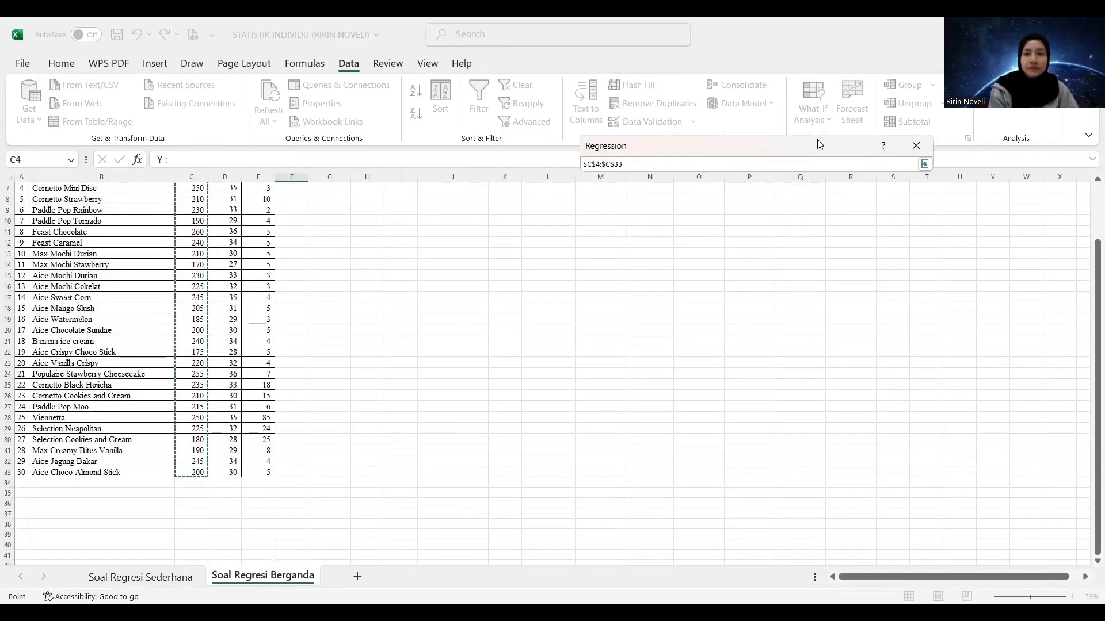
left_click(925, 164)
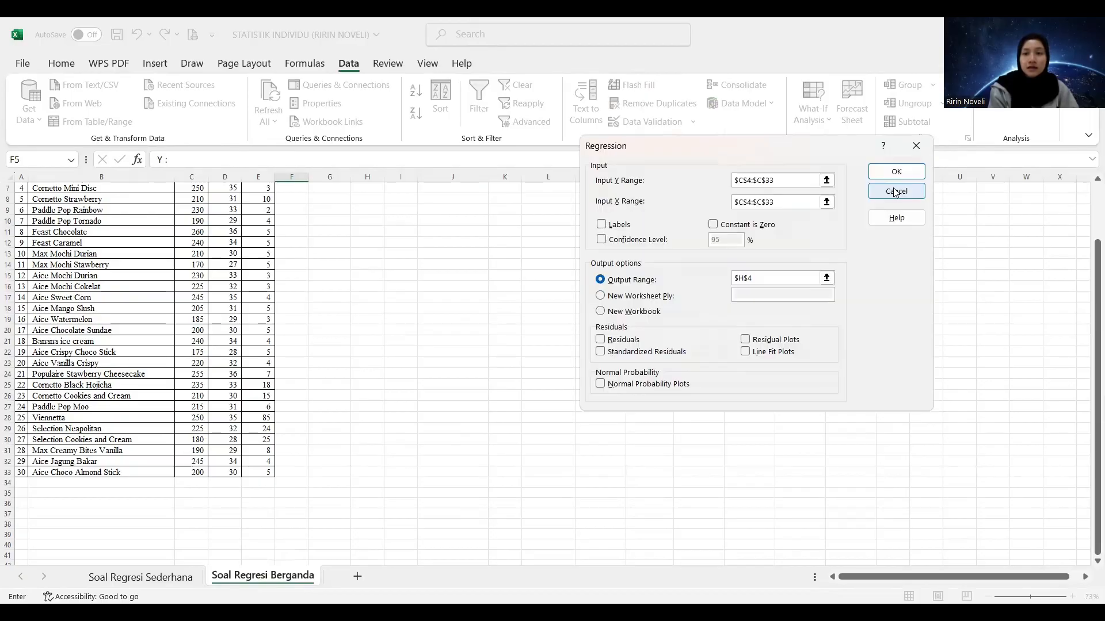
Set the Input X Range to $D$4:$E$33, covering both the X1 and X2 data columns
left_click(826, 202)
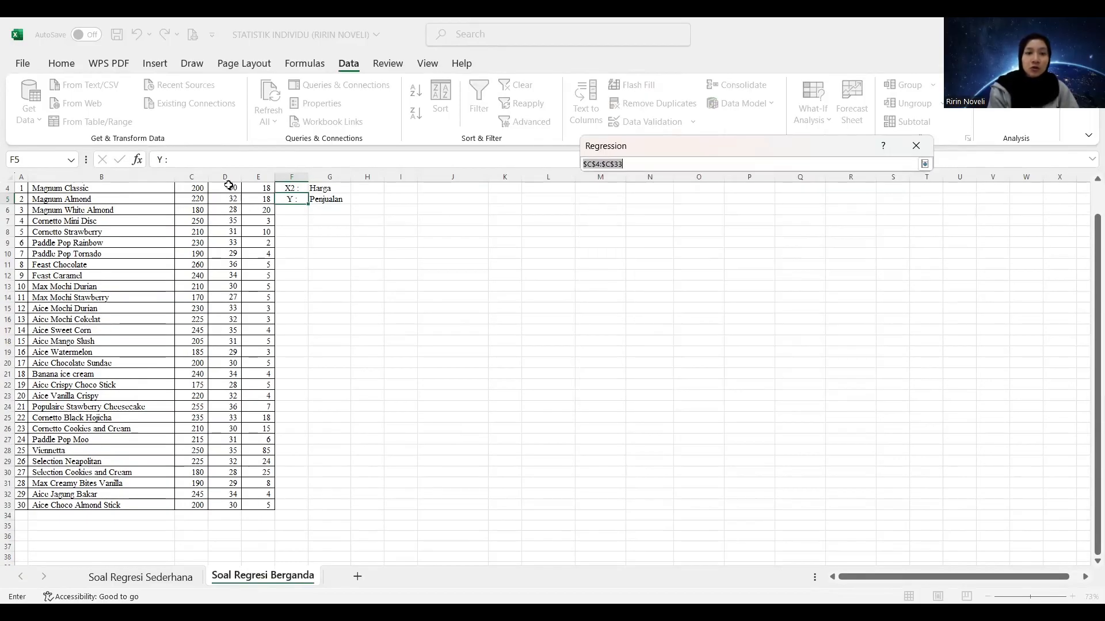
left_click_drag(229, 189, 253, 341)
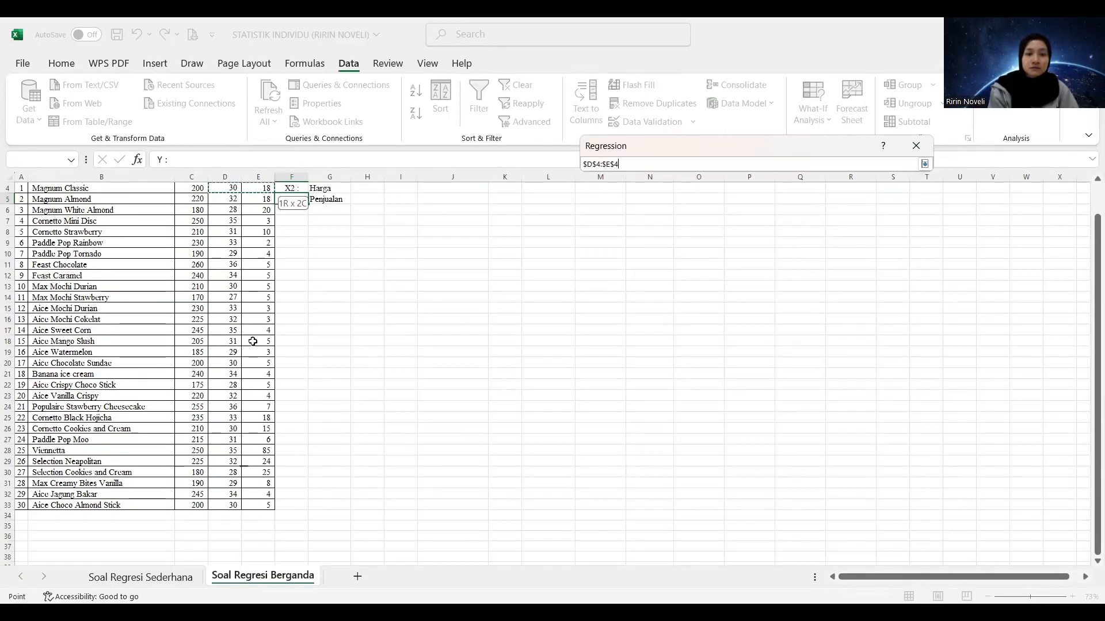
left_click_drag(256, 475, 260, 509)
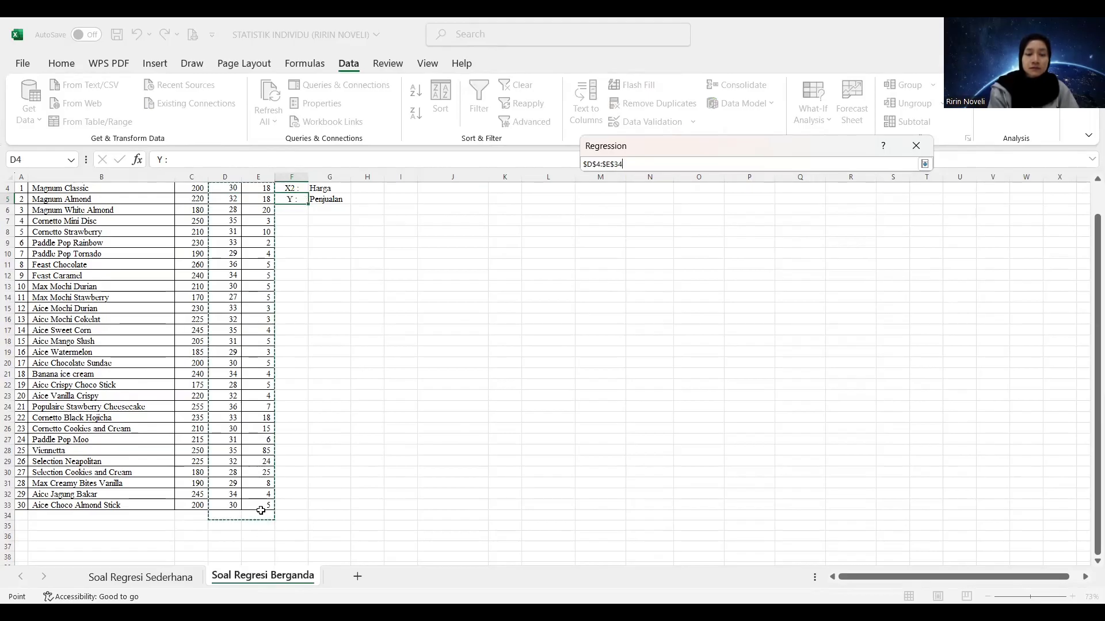
left_click(261, 517)
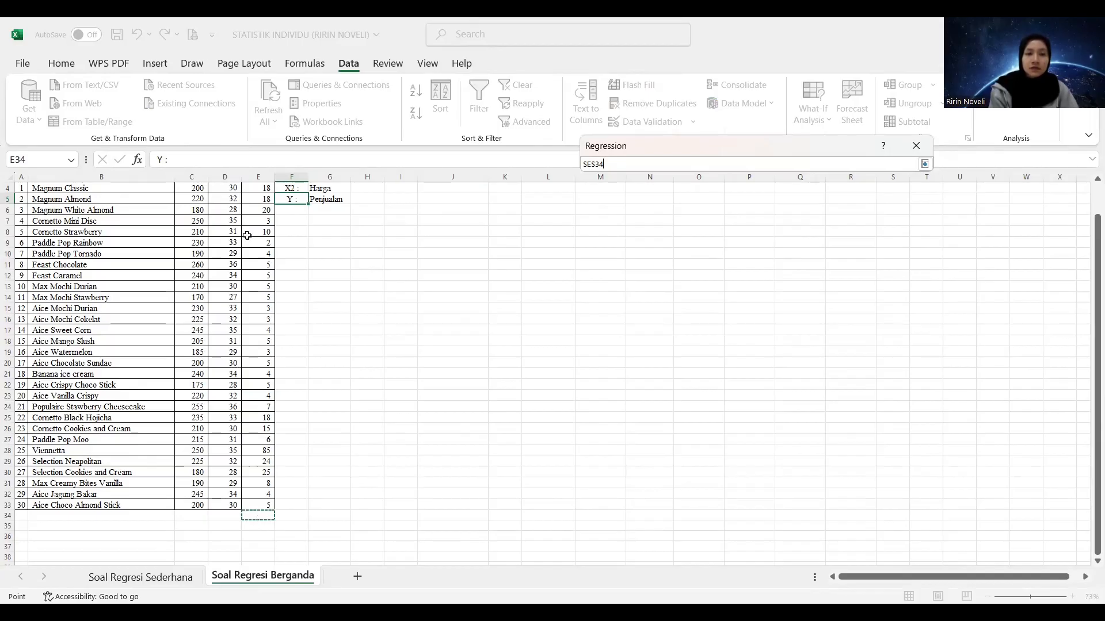
left_click_drag(225, 189, 251, 191)
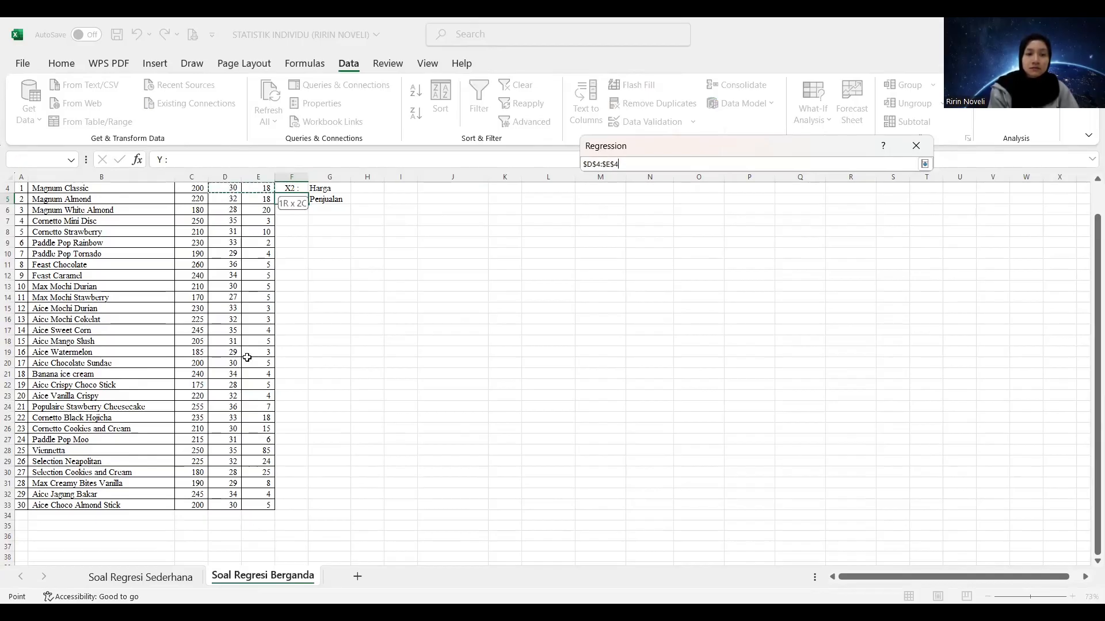
left_click_drag(259, 520, 259, 502)
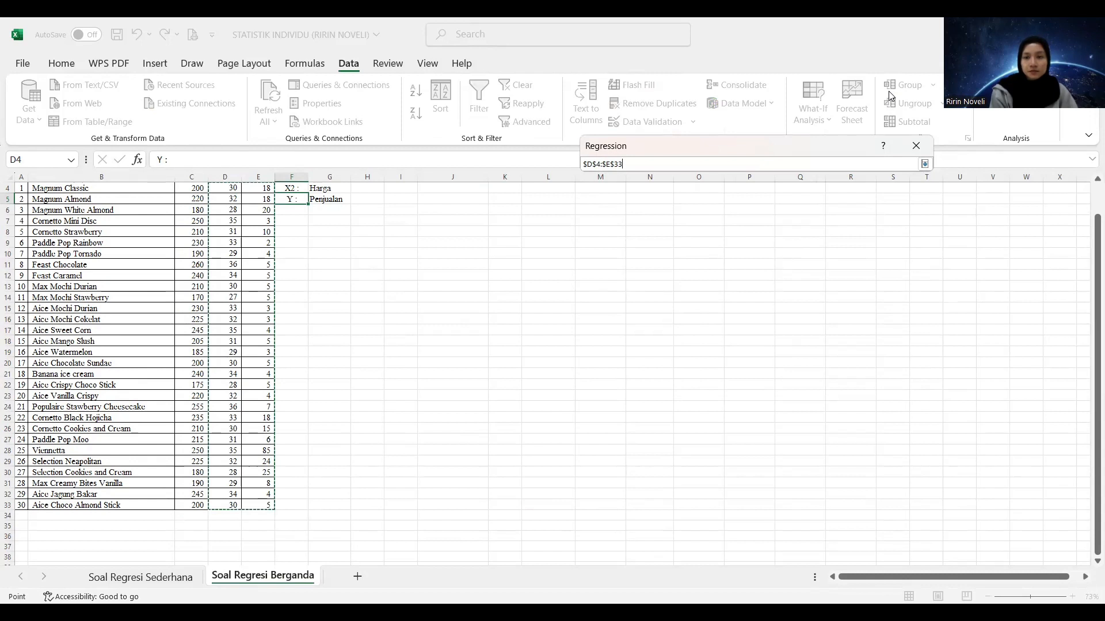
left_click(923, 164)
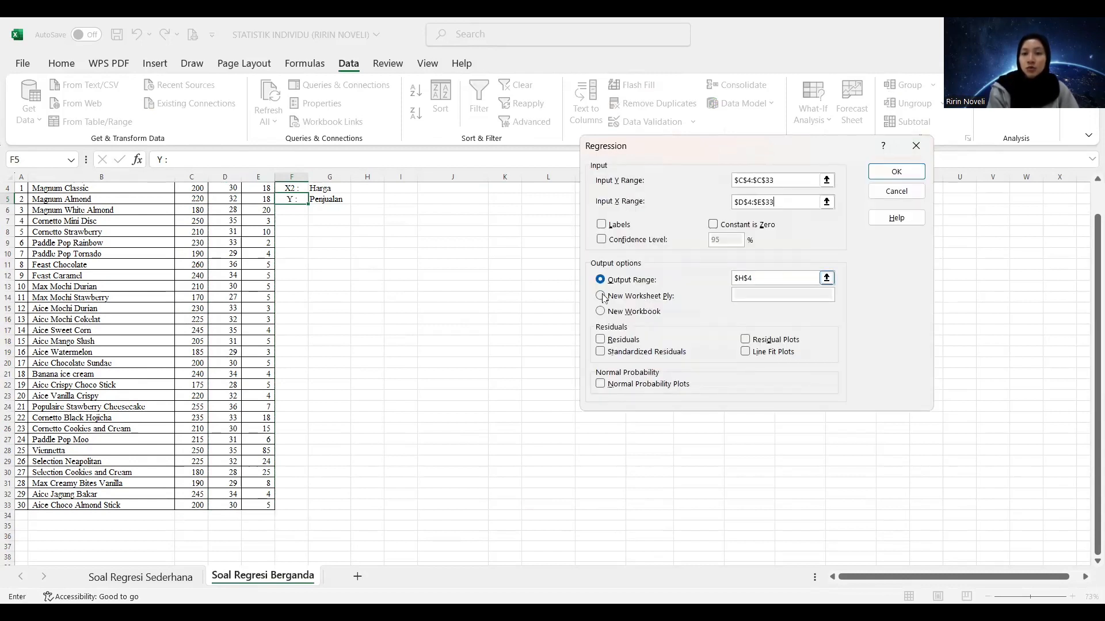
Set the Output Range to cell $J$5 on the same sheet and run the multiple regression
left_click(826, 278)
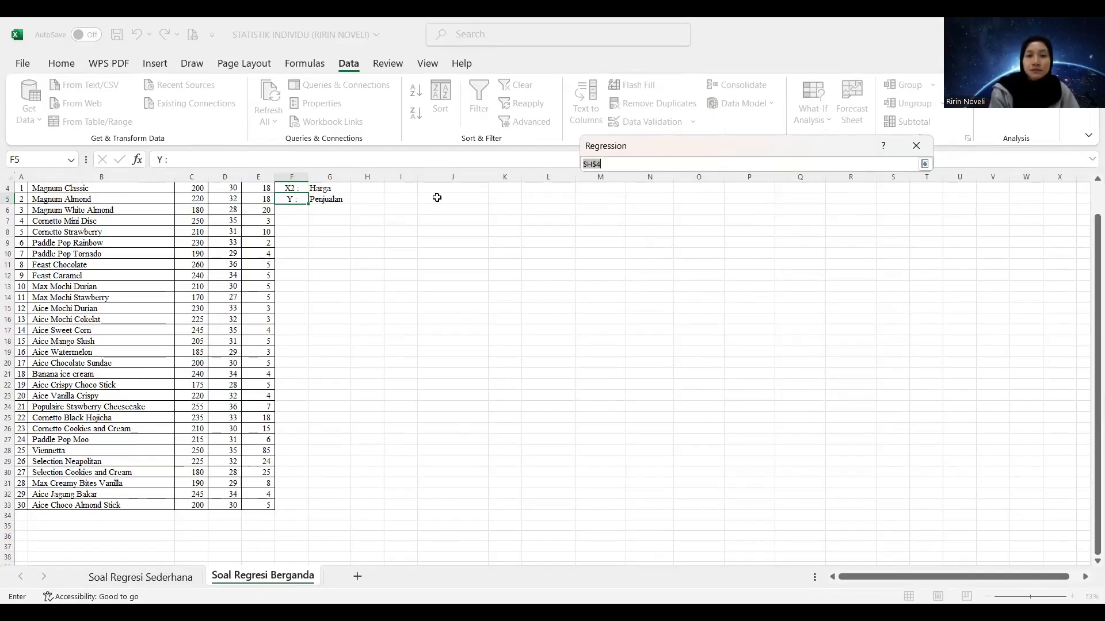
left_click(436, 198)
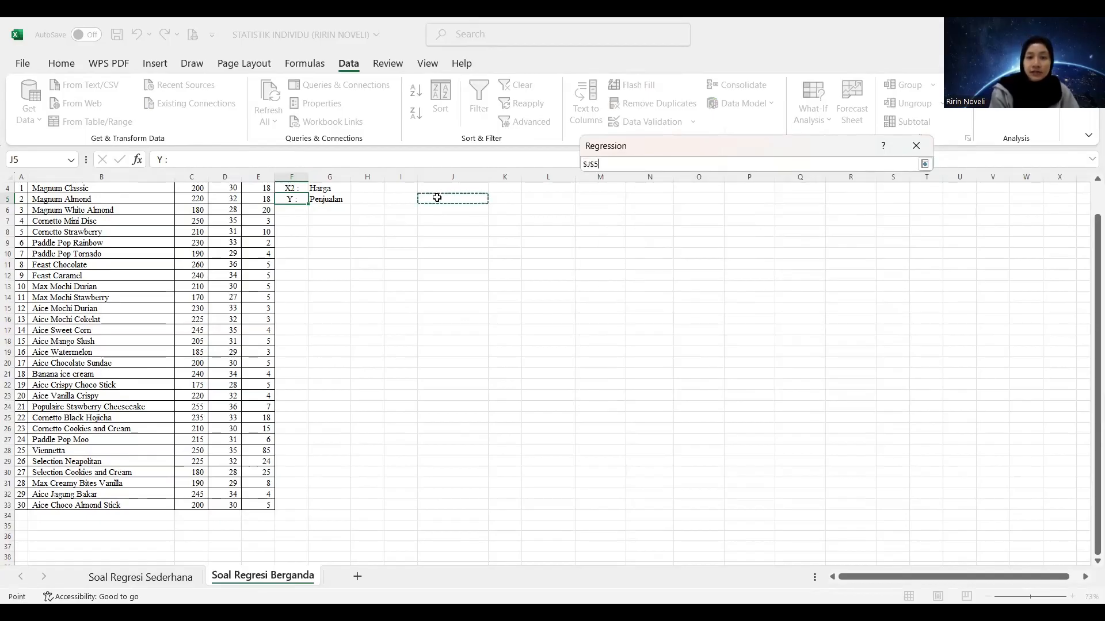
left_click(923, 165)
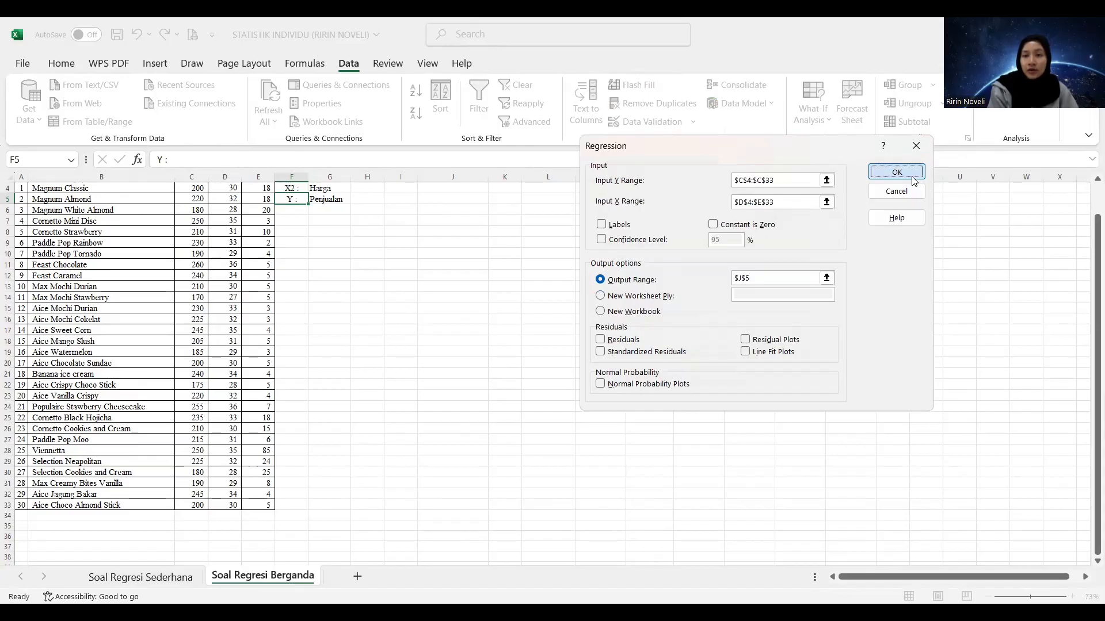
left_click(908, 173)
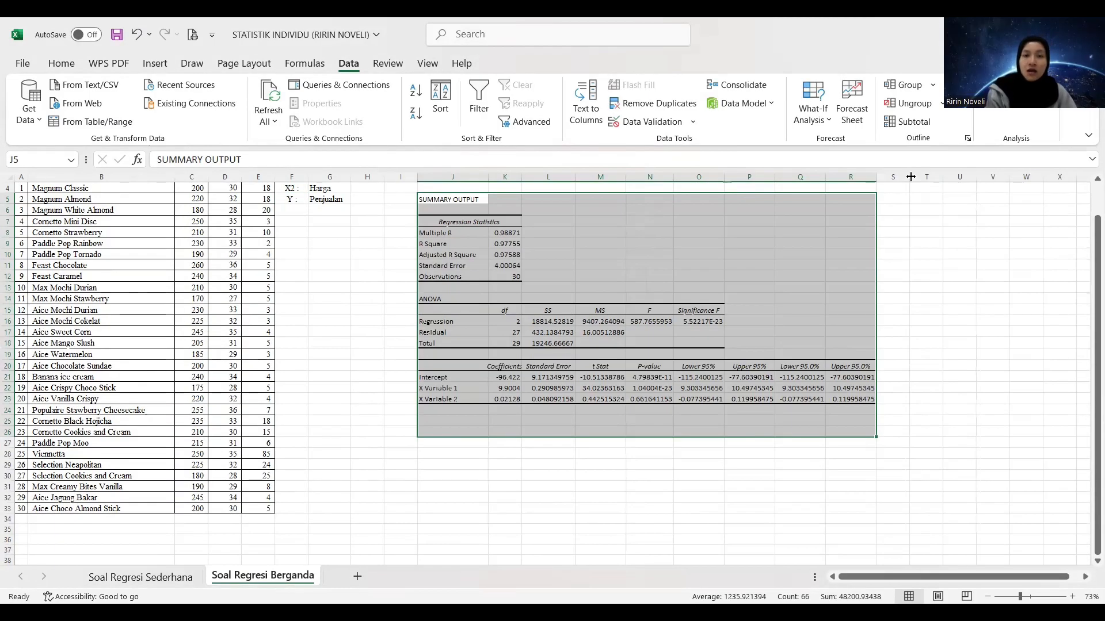
Examine Multiple R, Adjusted R Square, Standard Error and the ANOVA F value in the multiple regression output
left_click(496, 232)
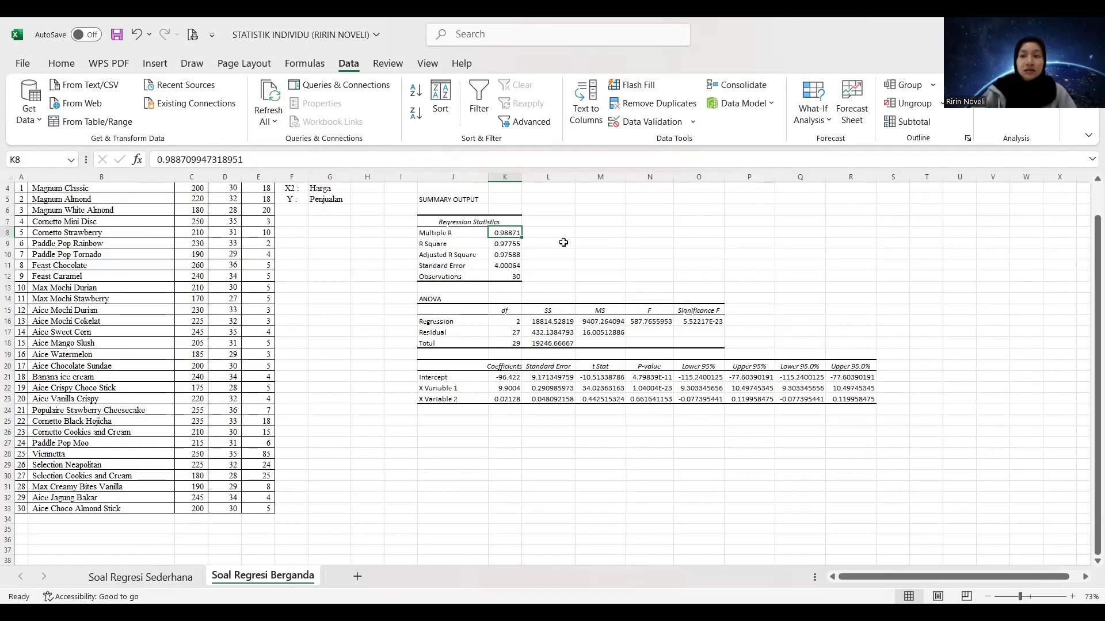
left_click(504, 254)
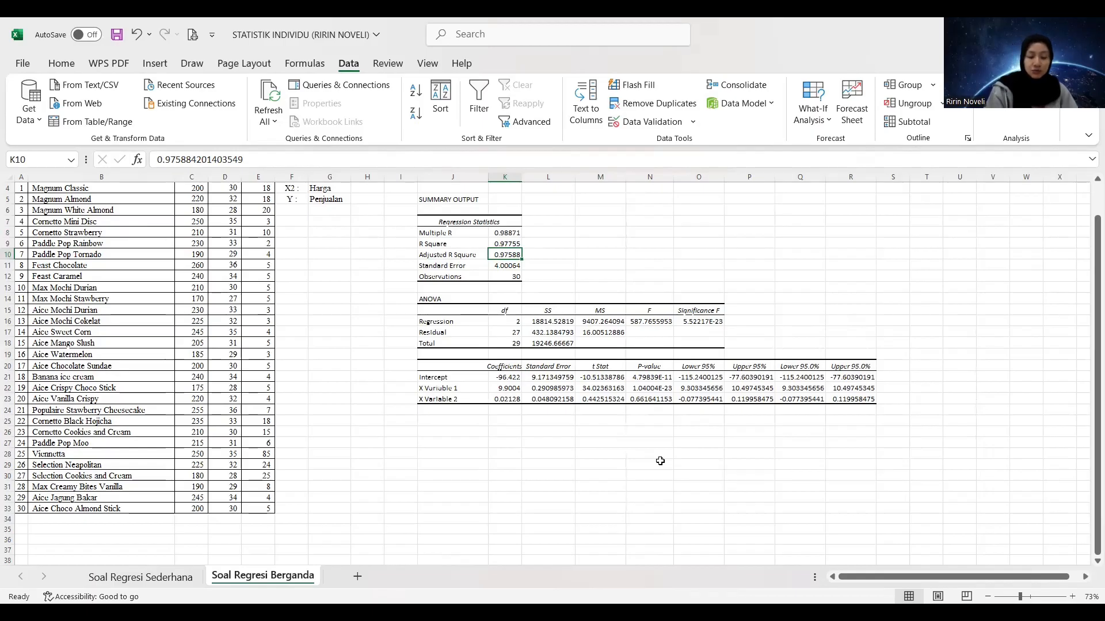
left_click(506, 265)
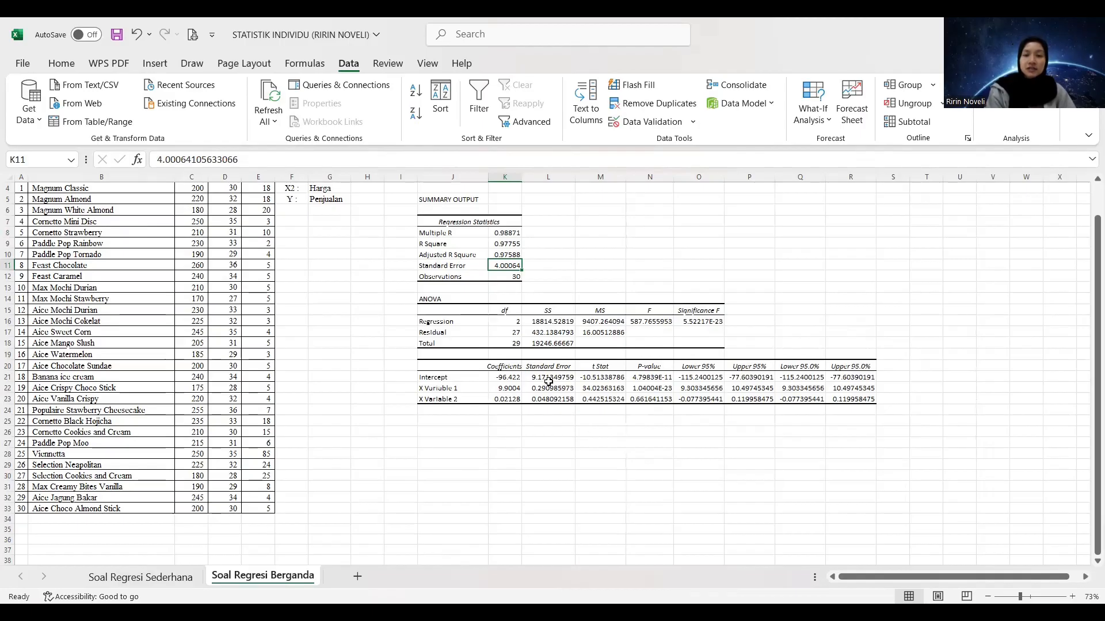
left_click(672, 332)
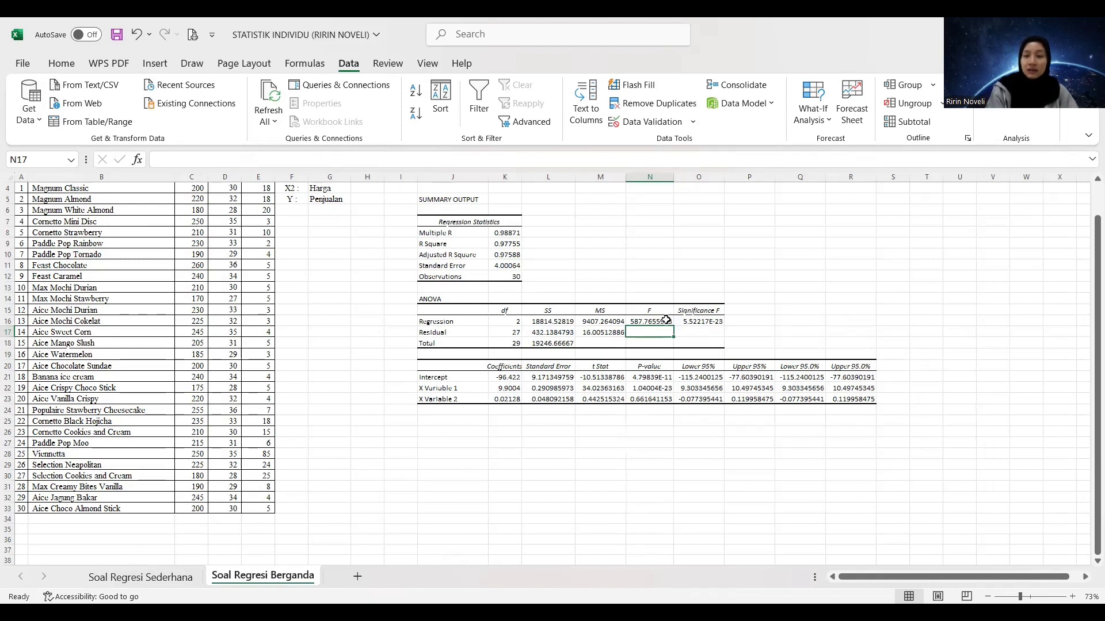
left_click(666, 320)
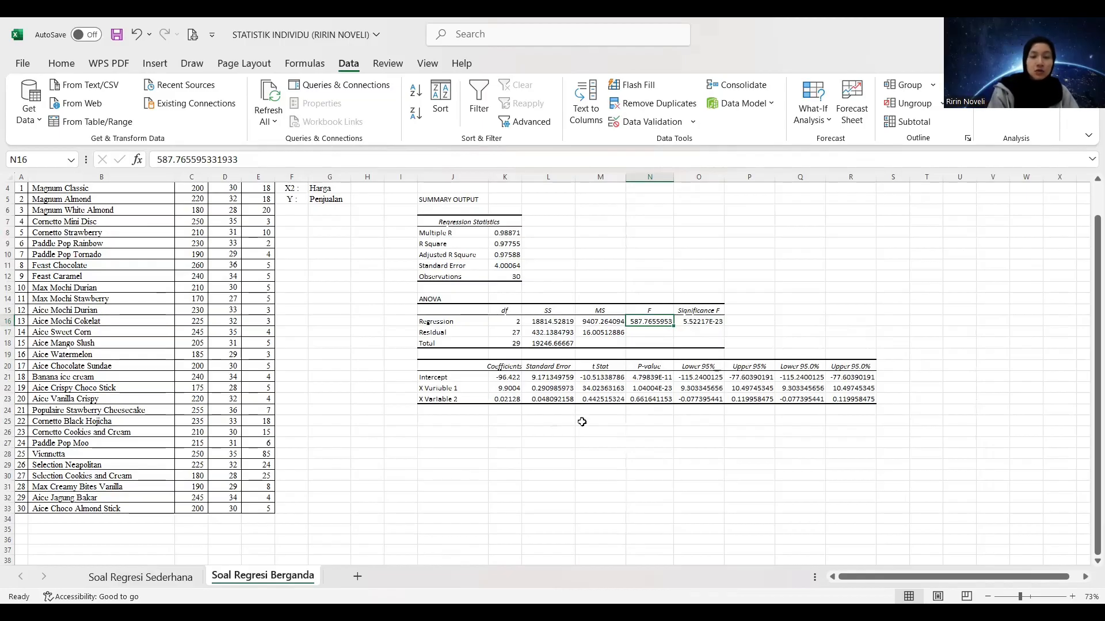
Label the Intercept, X Variable 1 and X Variable 2 rows as b0, b1 and b2 in cells I21 to I23
left_click(399, 376)
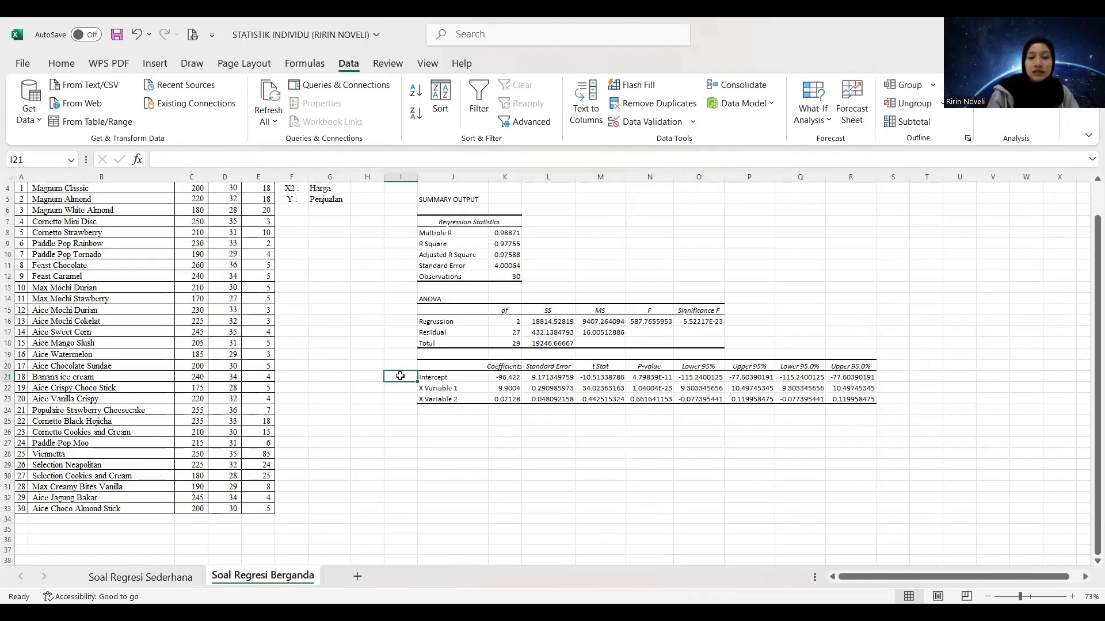
type("z")
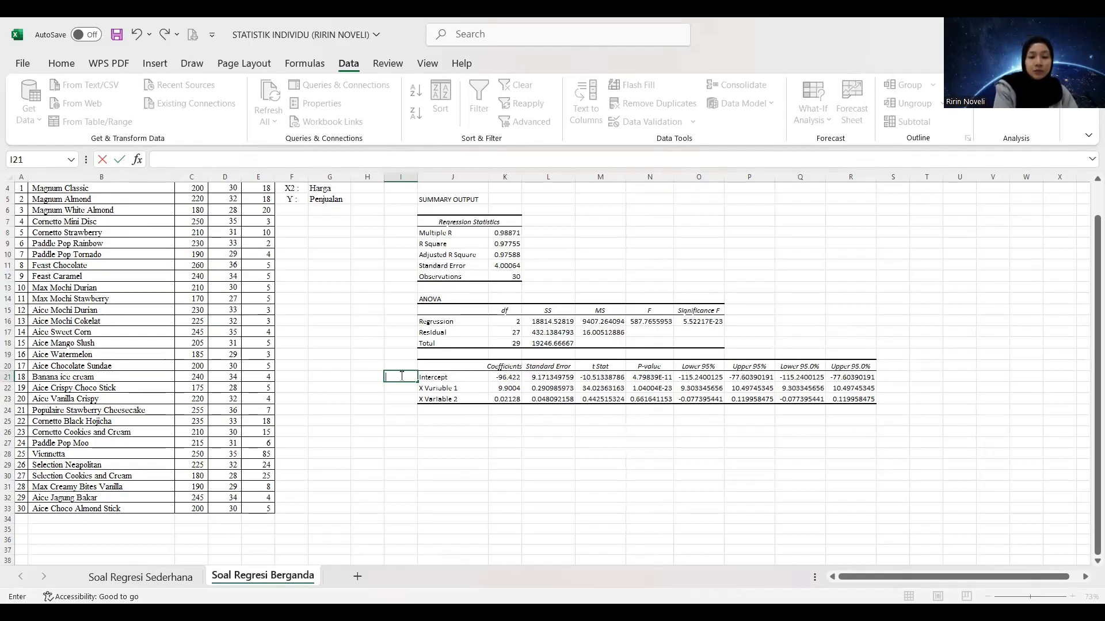
type("b0")
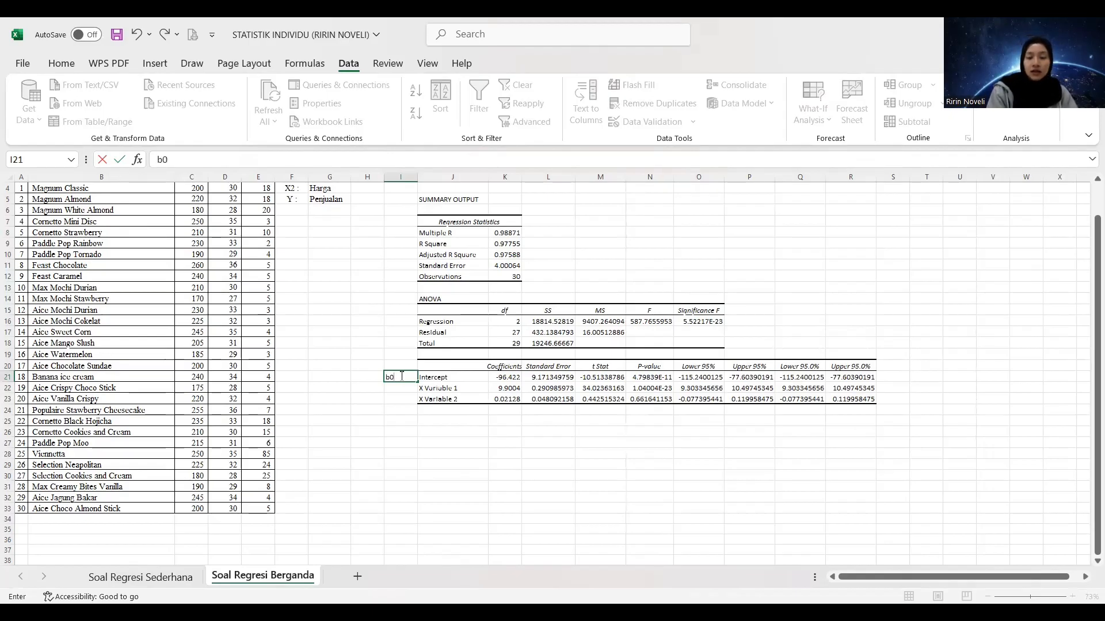
key("Return")
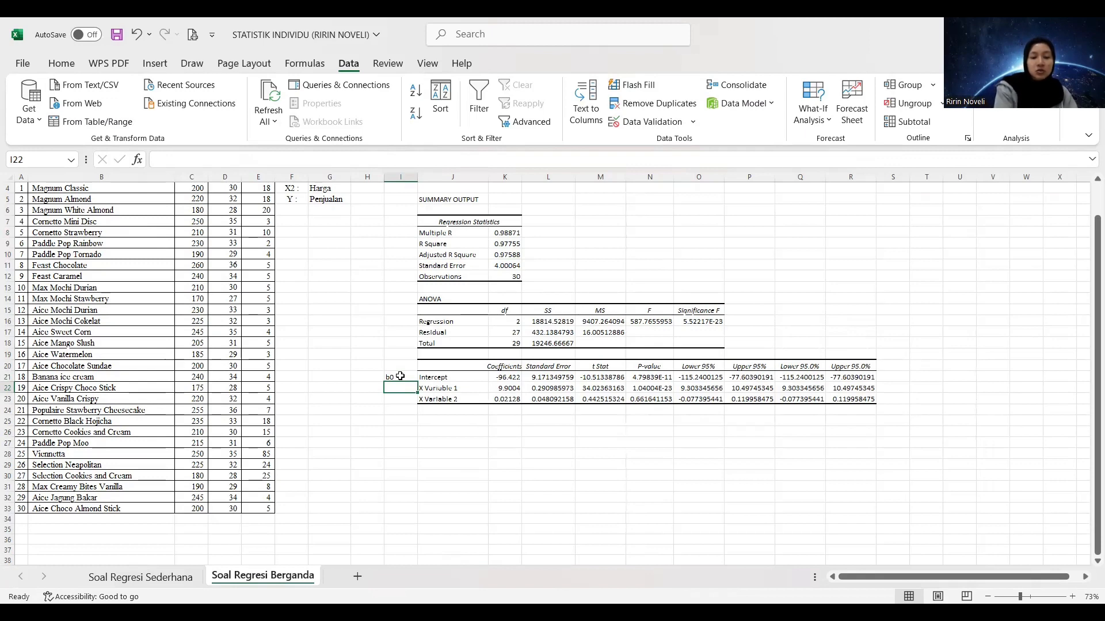
type("b1")
key("Return")
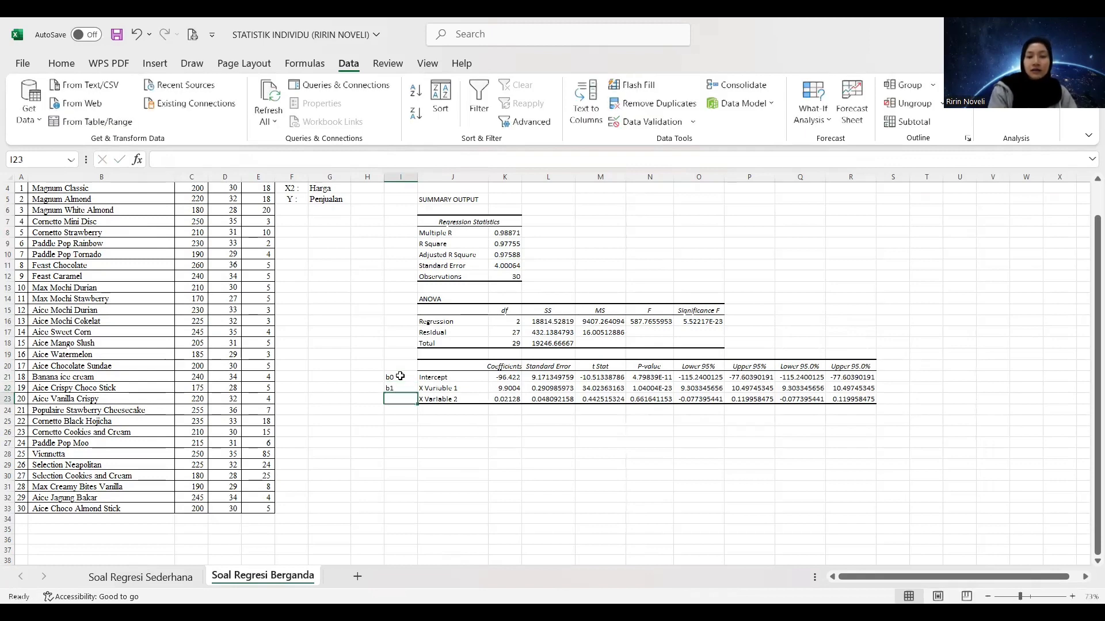
type("b2")
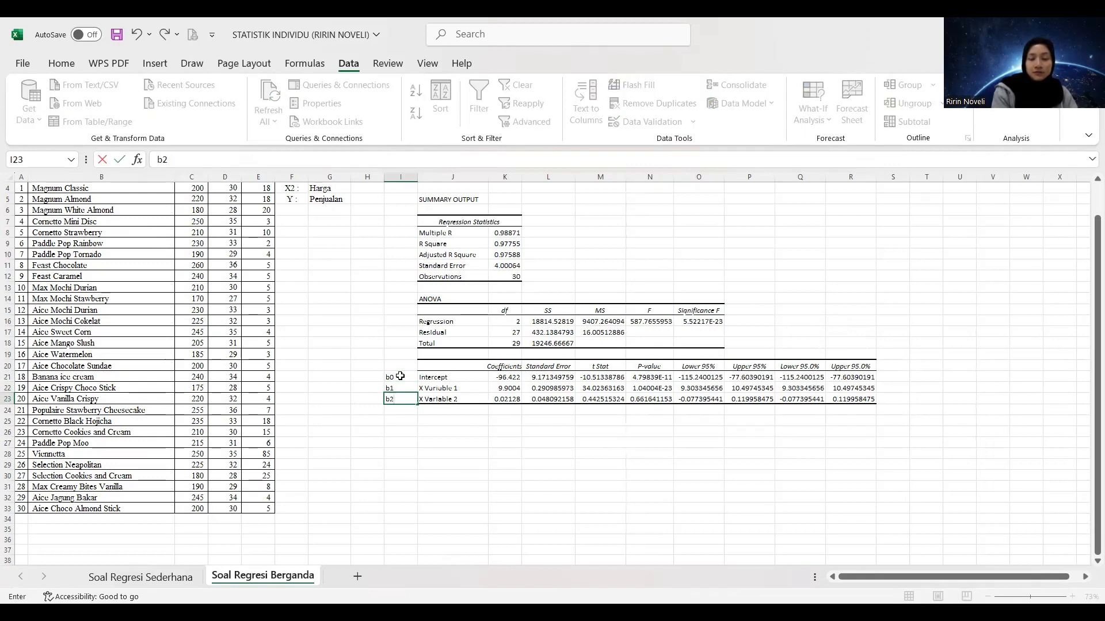
key("Up")
Examine the coefficients of the Intercept, X Variable 1 and X Variable 2 in the coefficient table
key("Right")
key("Up")
key("Up")
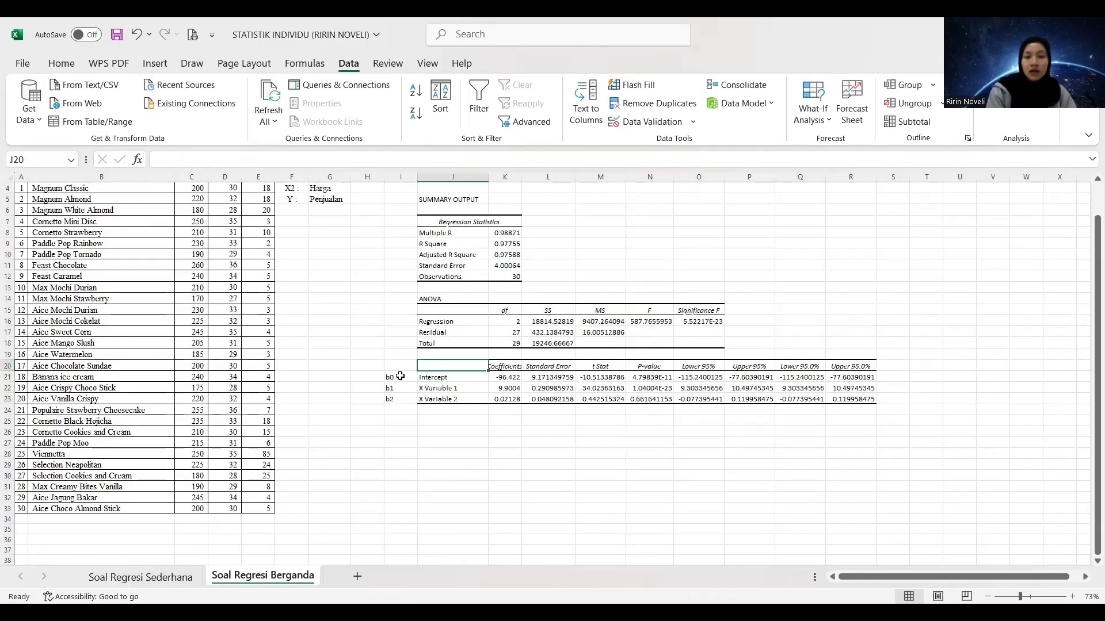
key("Right")
key("Down")
key("Left")
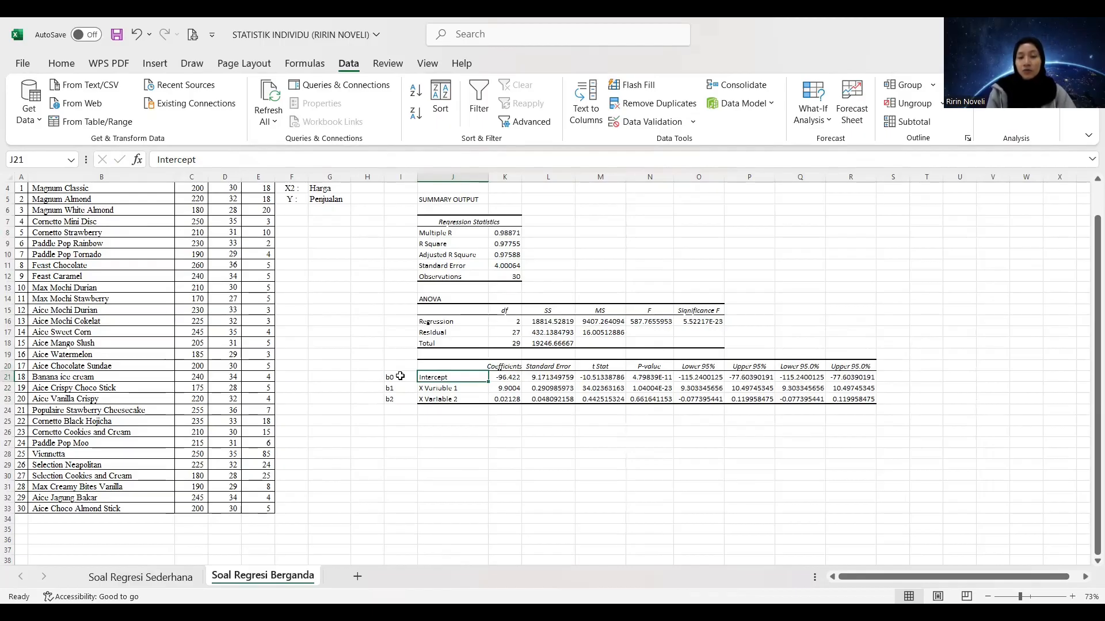
key("Right")
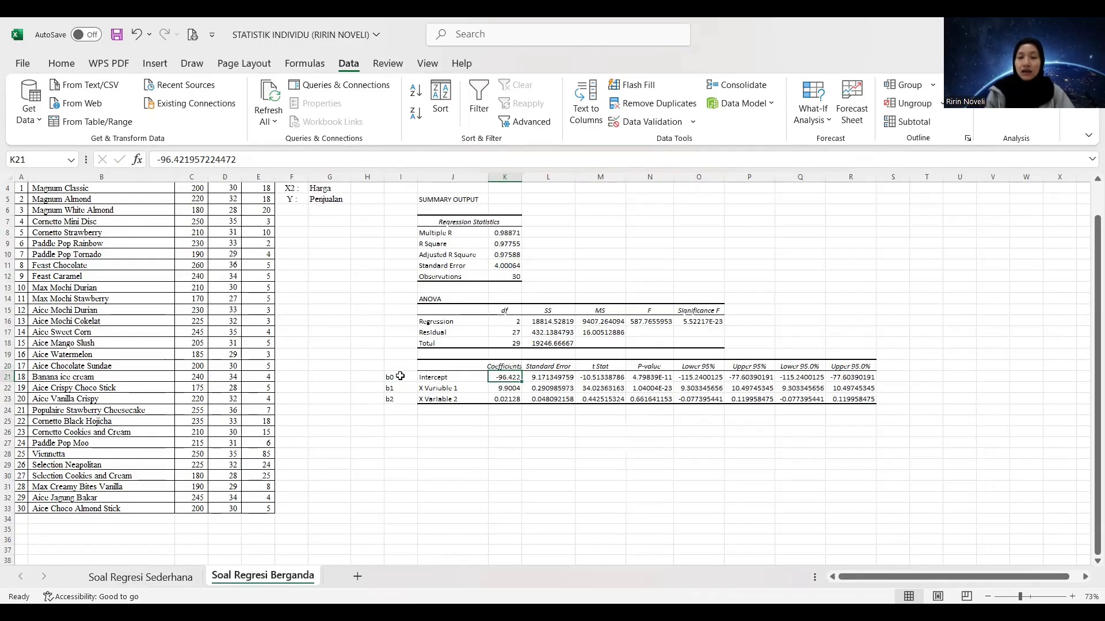
left_click(511, 385)
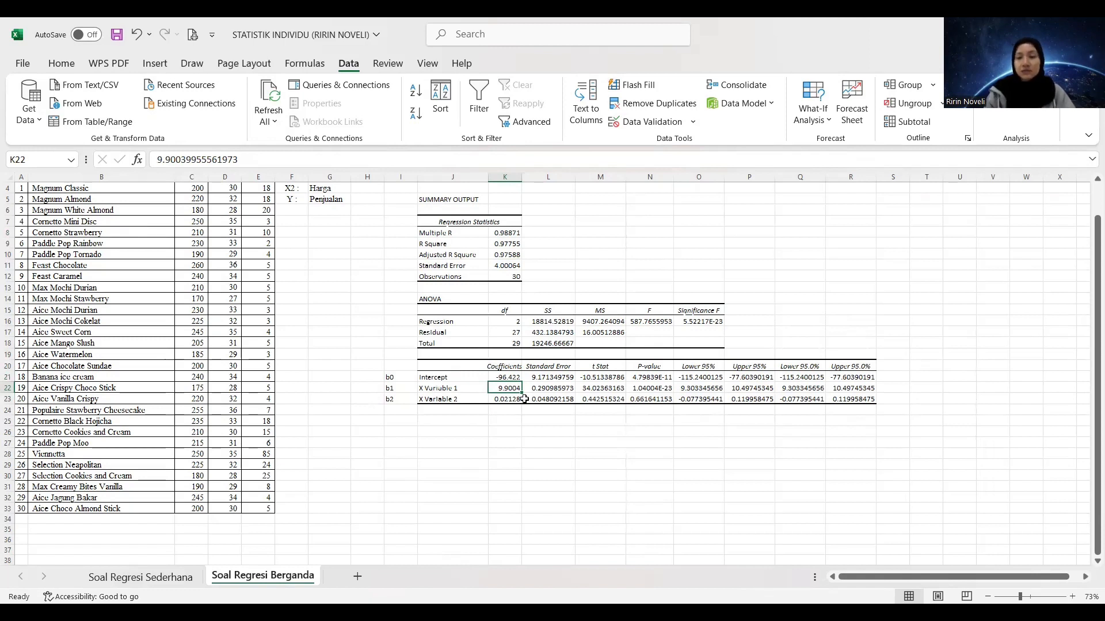
left_click(496, 397)
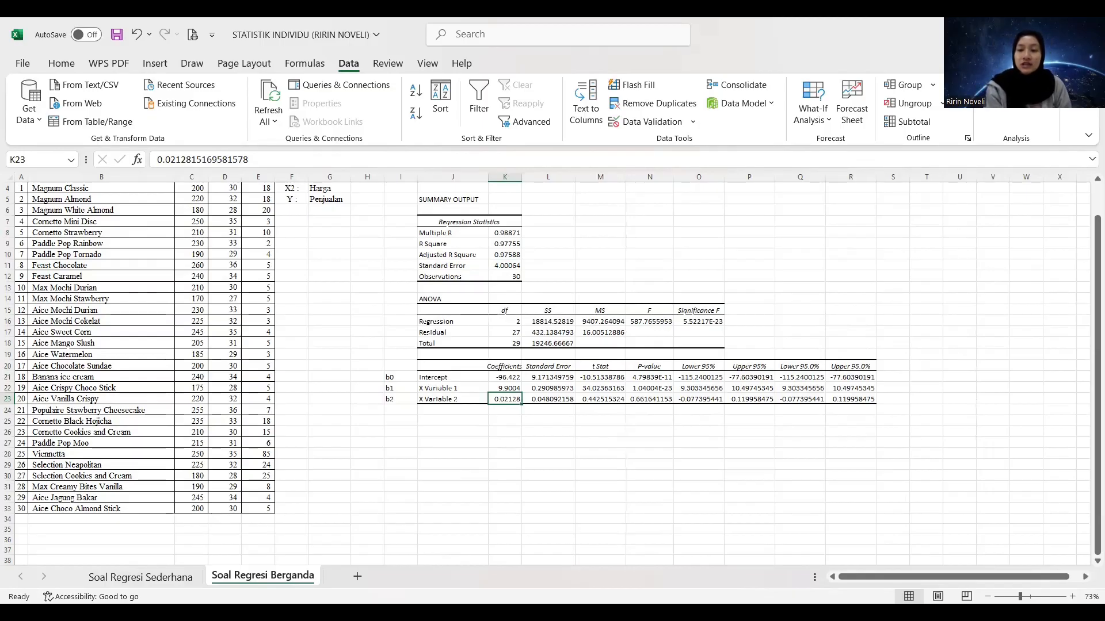
Copy the Y, X1 and X2 data values in C4:E33, without their headers
key("alt+Tab")
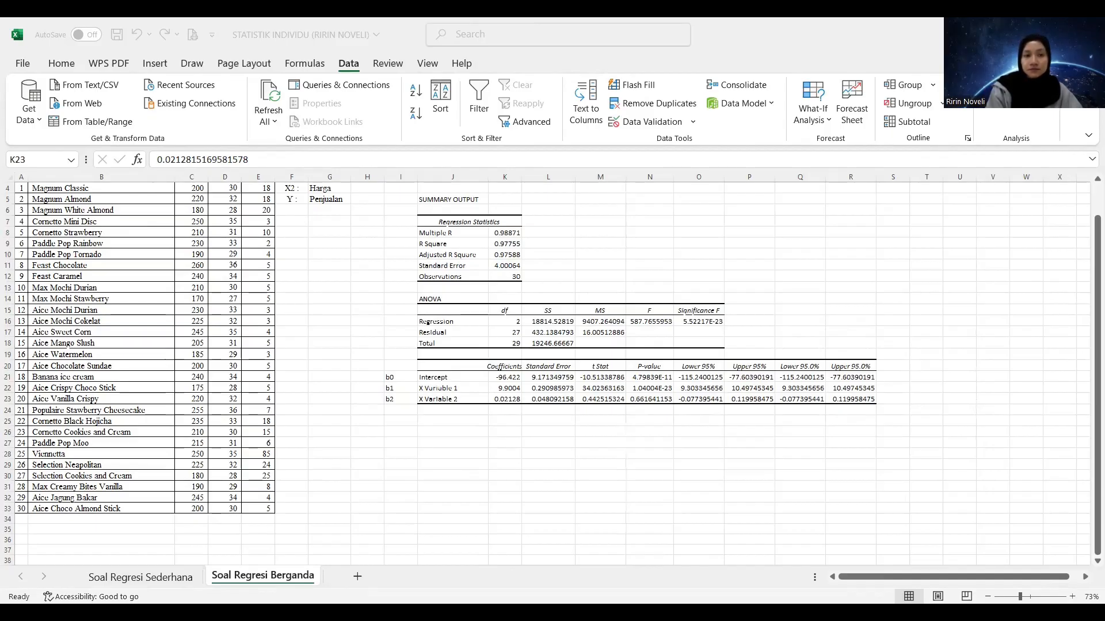
left_click_drag(1088, 271, 1090, 229)
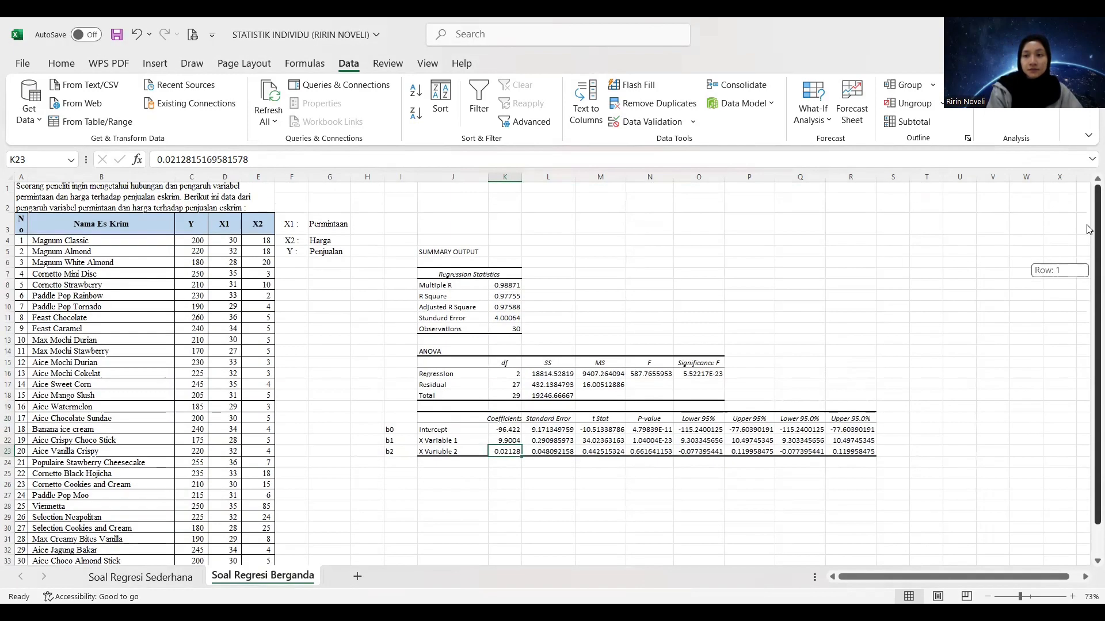
left_click_drag(189, 240, 262, 252)
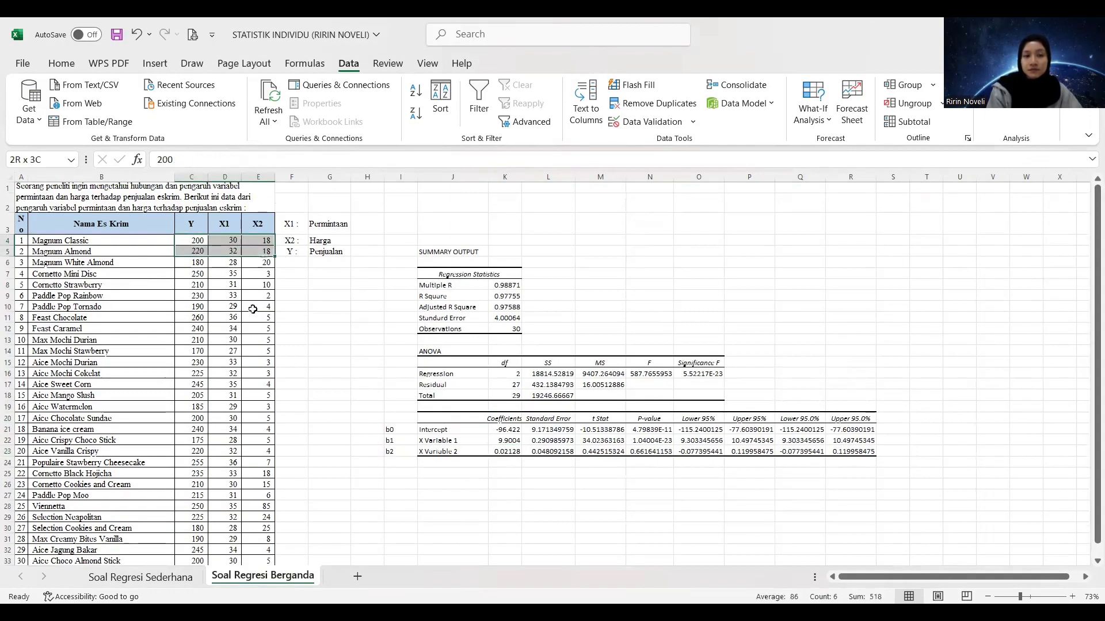
left_click_drag(253, 309, 258, 527)
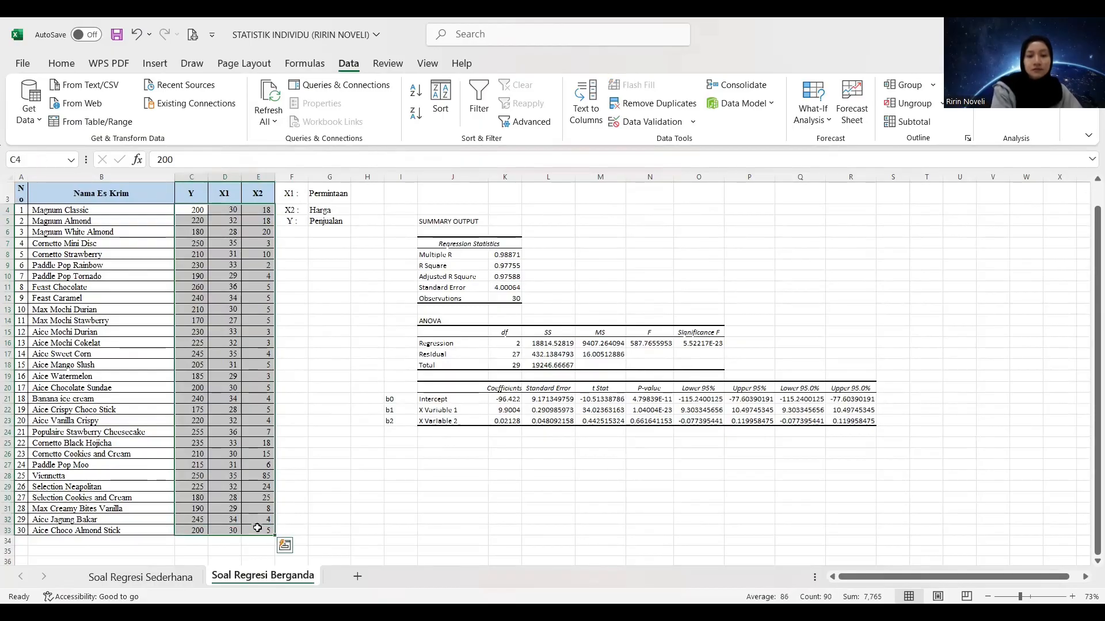
key("ctrl+c")
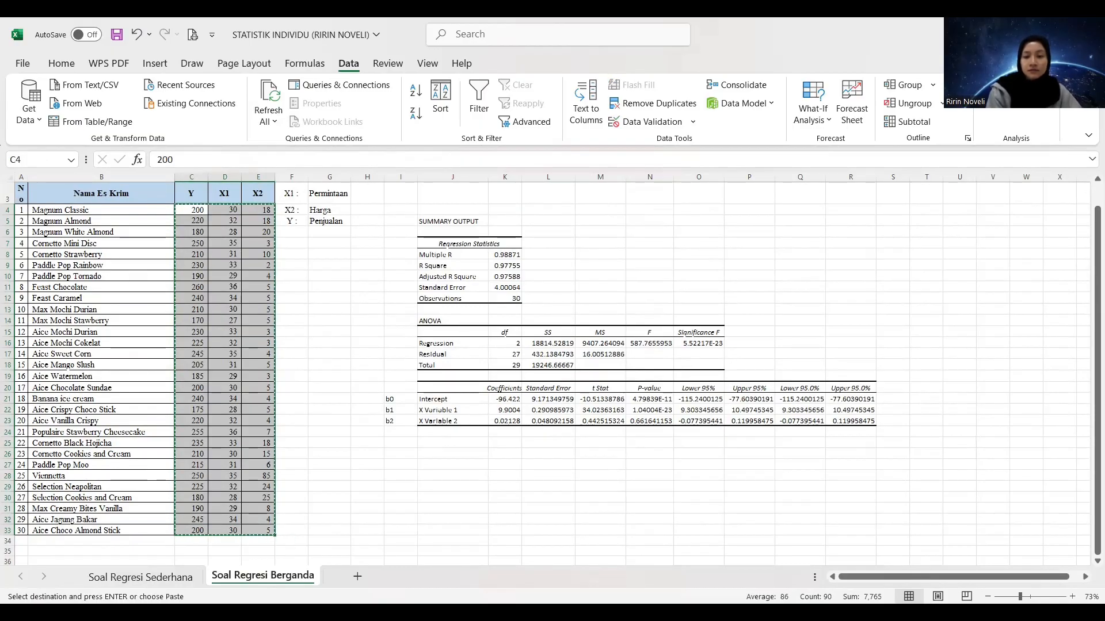
Switch to Stata and open the Data Editor in edit mode
key("alt+Tab")
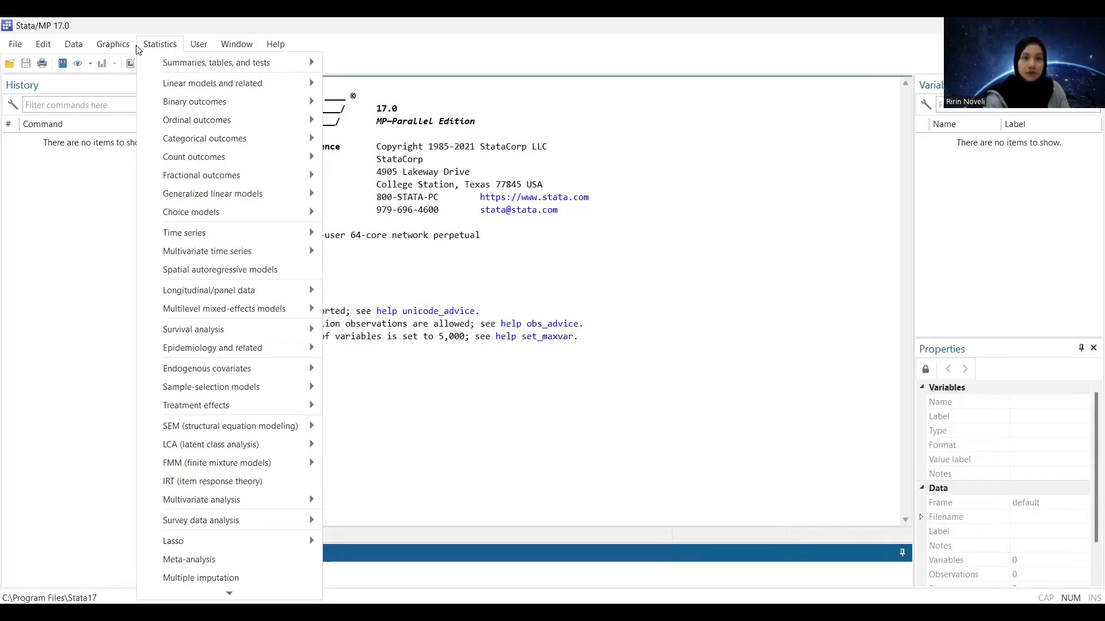
left_click(166, 47)
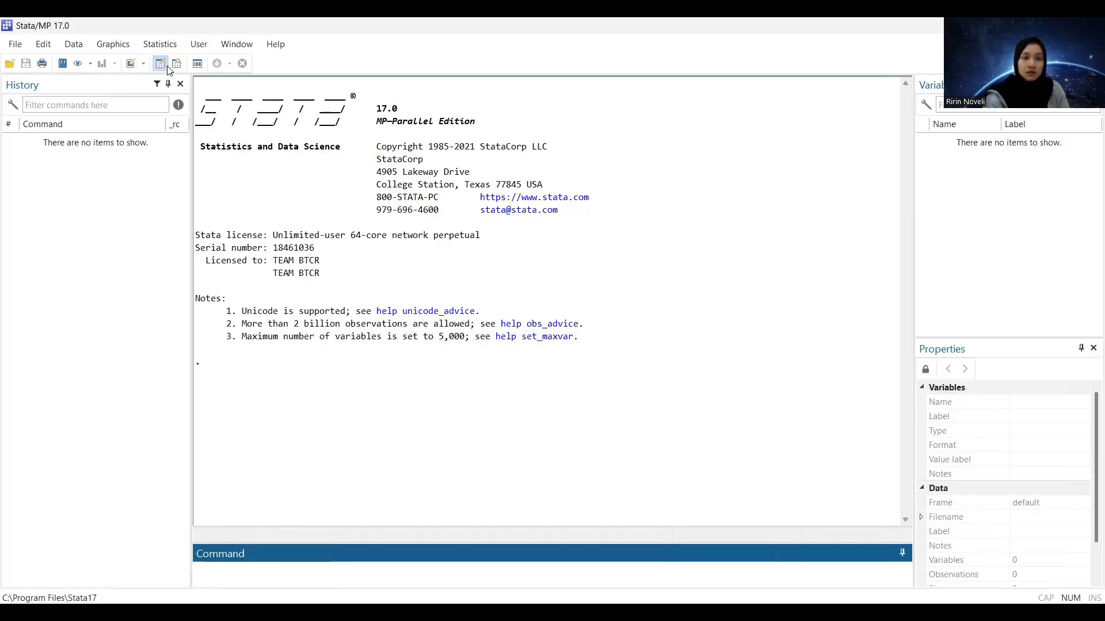
left_click(167, 67)
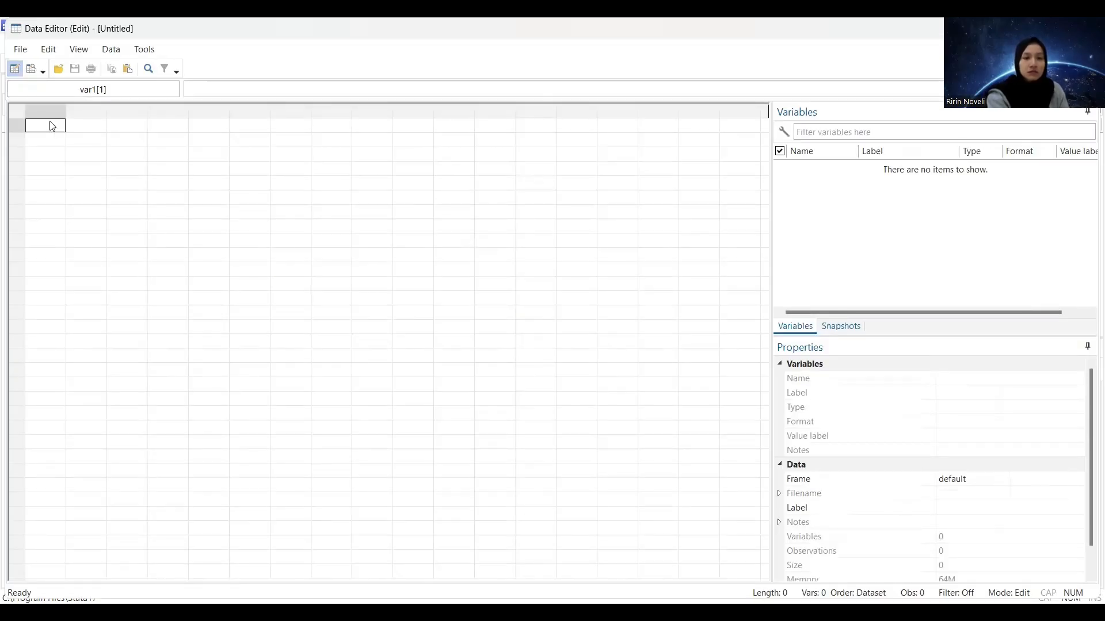
Paste the copied data into the empty grid from the first cell and rename variable var1 as Y
key("ctrl+v")
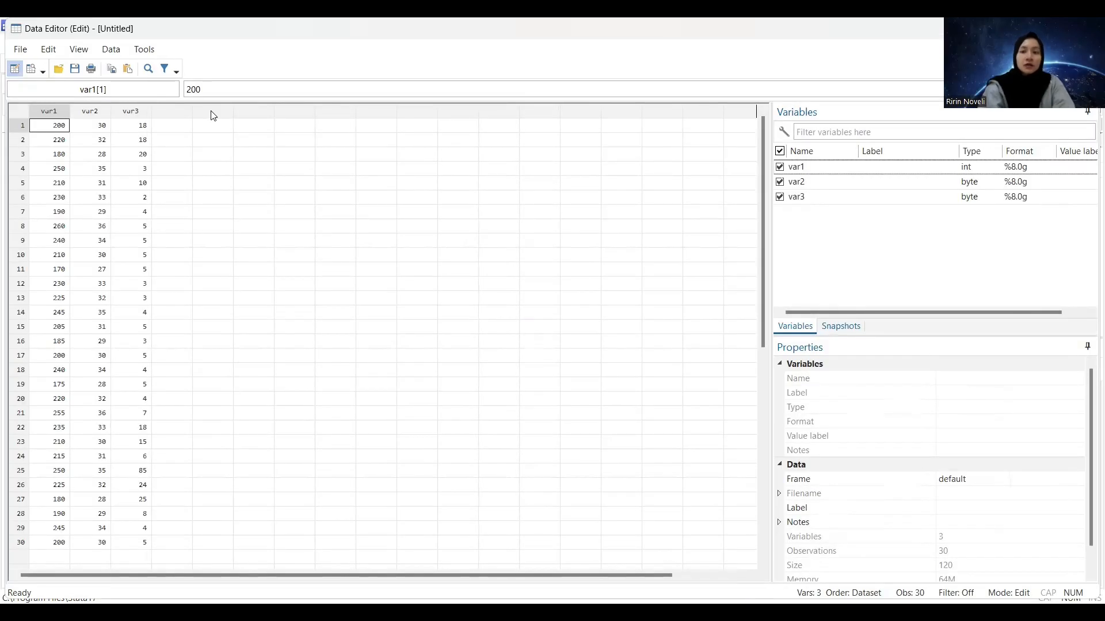
left_click(842, 167)
left_click(955, 379)
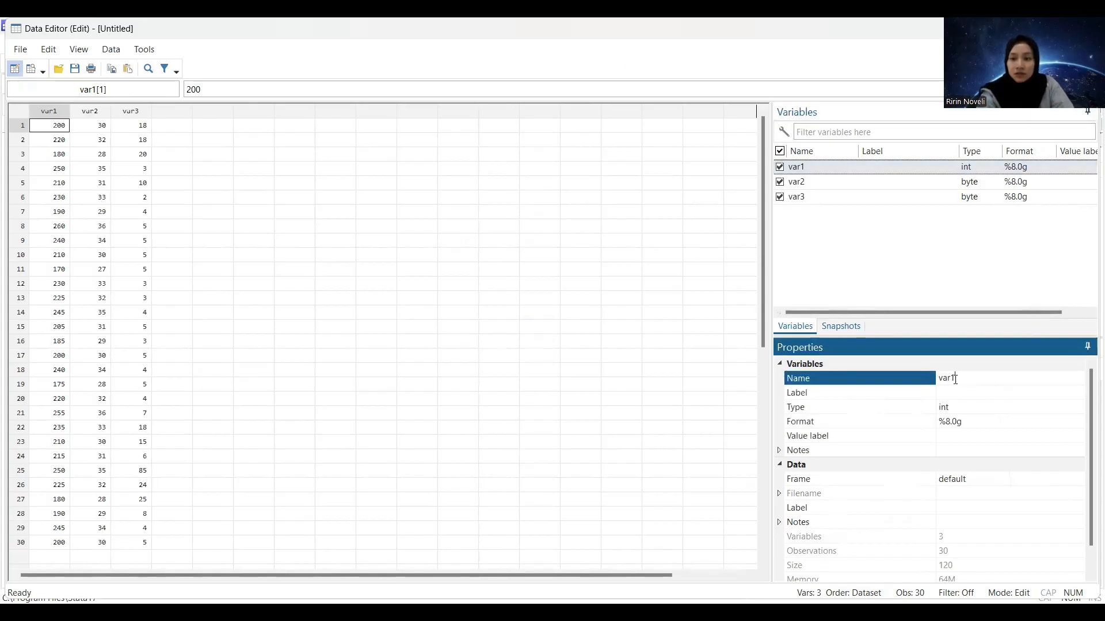
key("BackSpace")
key("BackSpace")
key("BackSpace")
key("BackSpace")
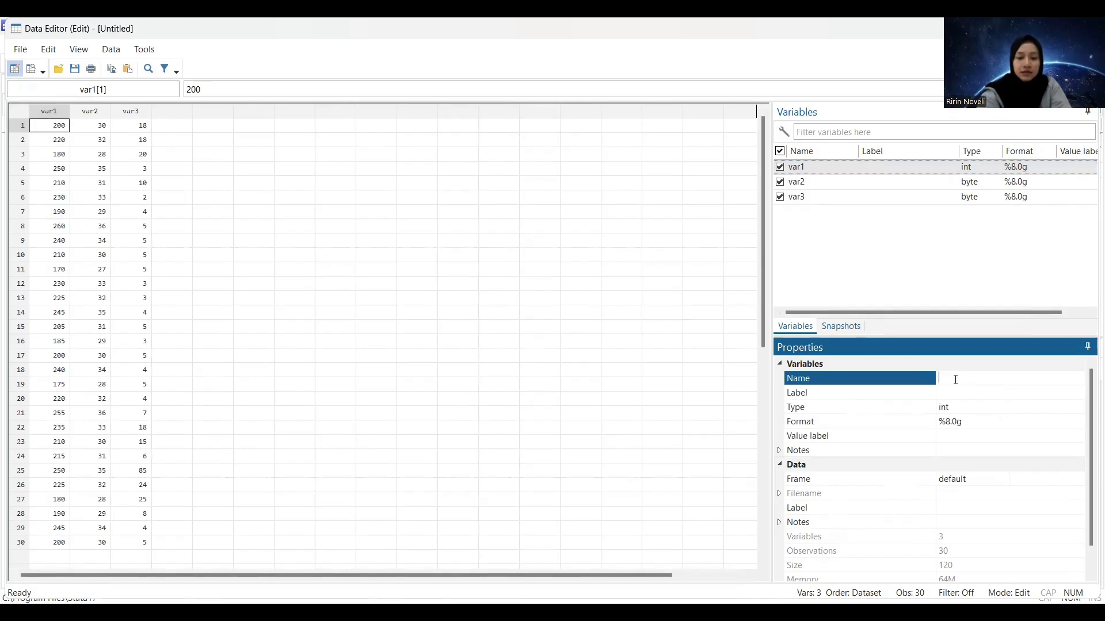
type("Y")
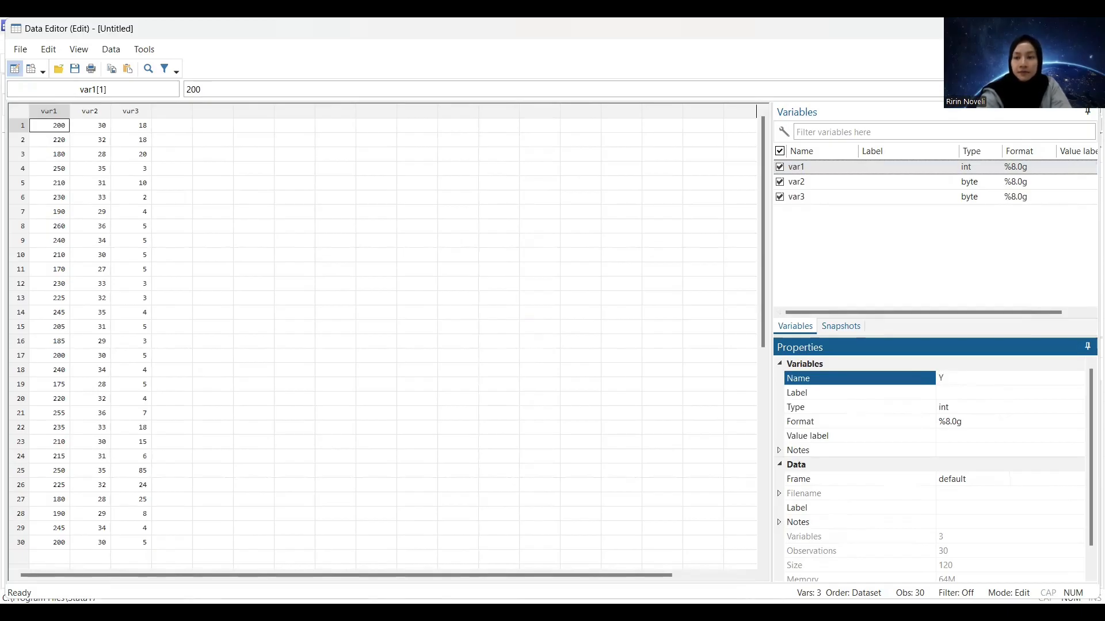
left_click(977, 397)
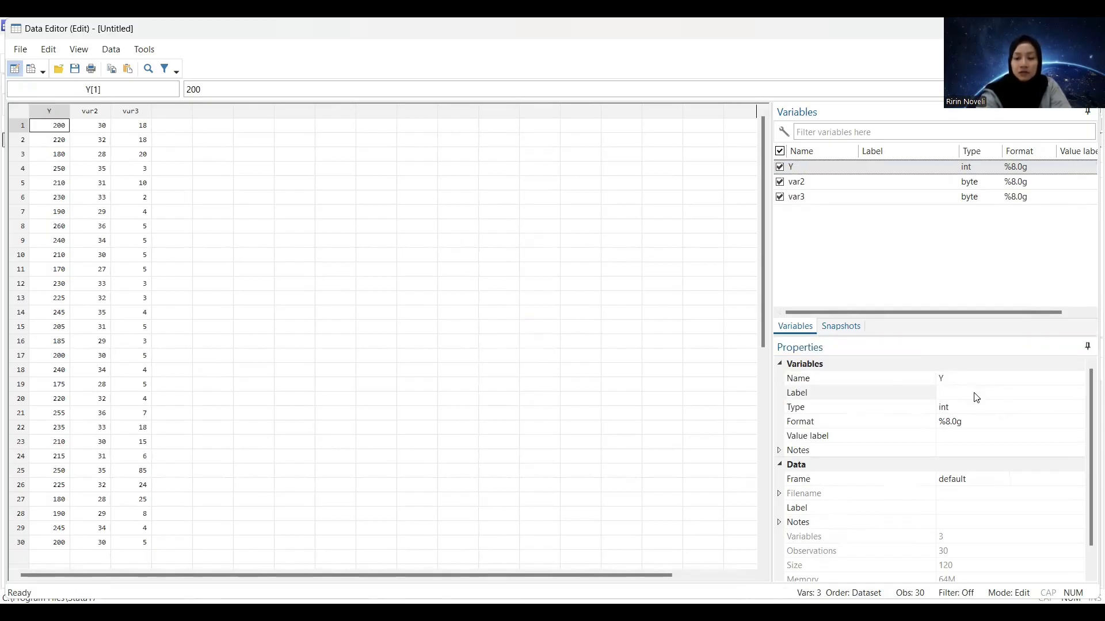
Set the label of variable Y to "Penjualan Eskrim"
type("Penjuala")
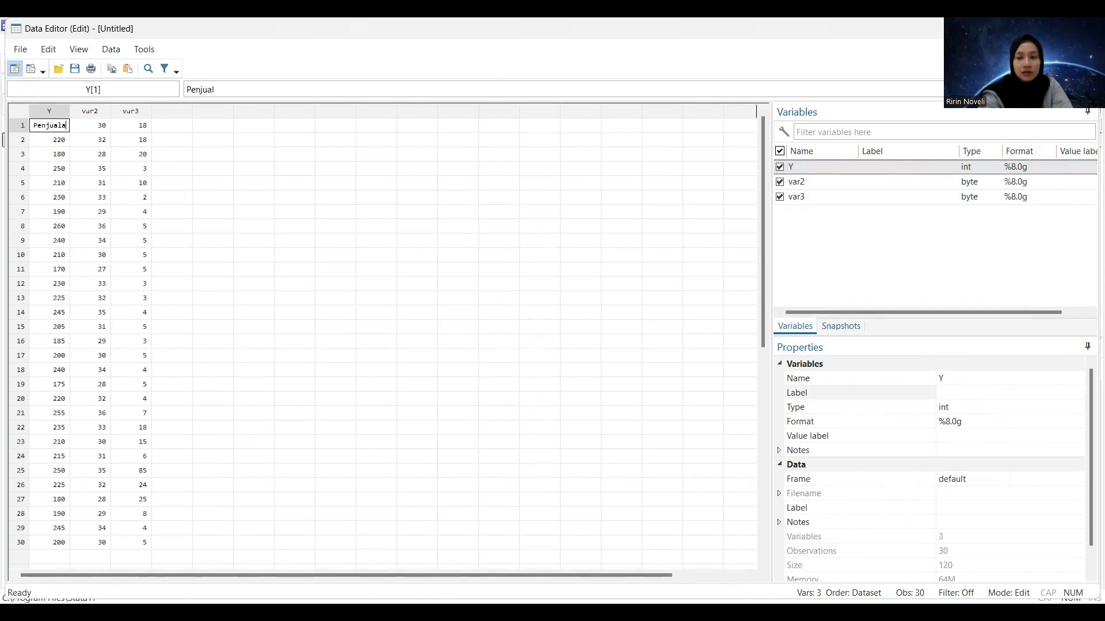
type("n")
left_click(1004, 396)
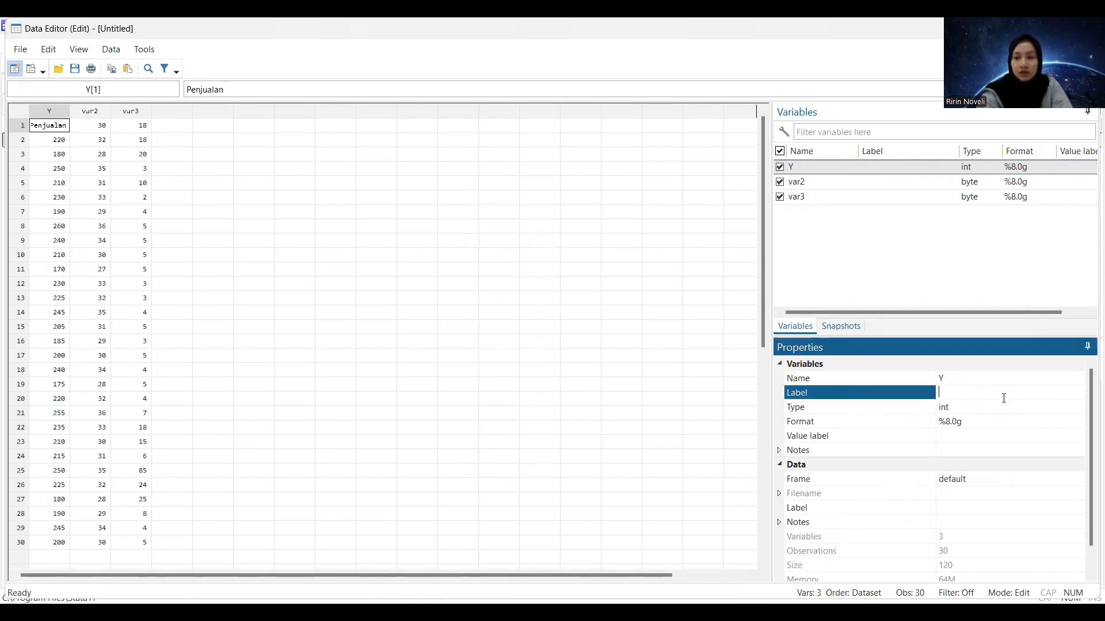
type("Pen")
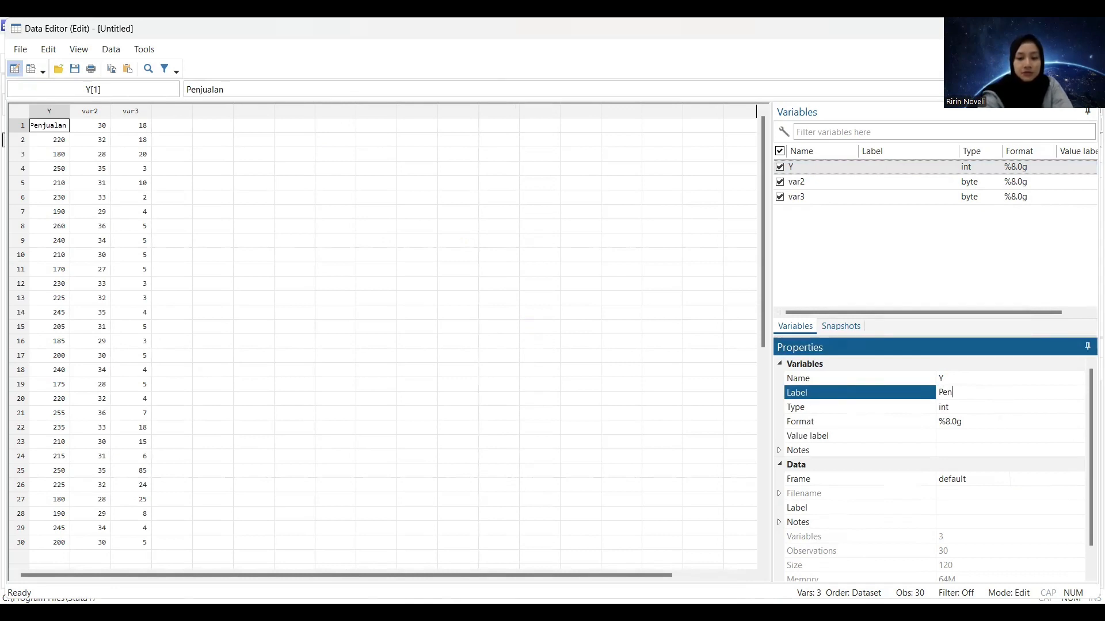
type("jualan Eskrim")
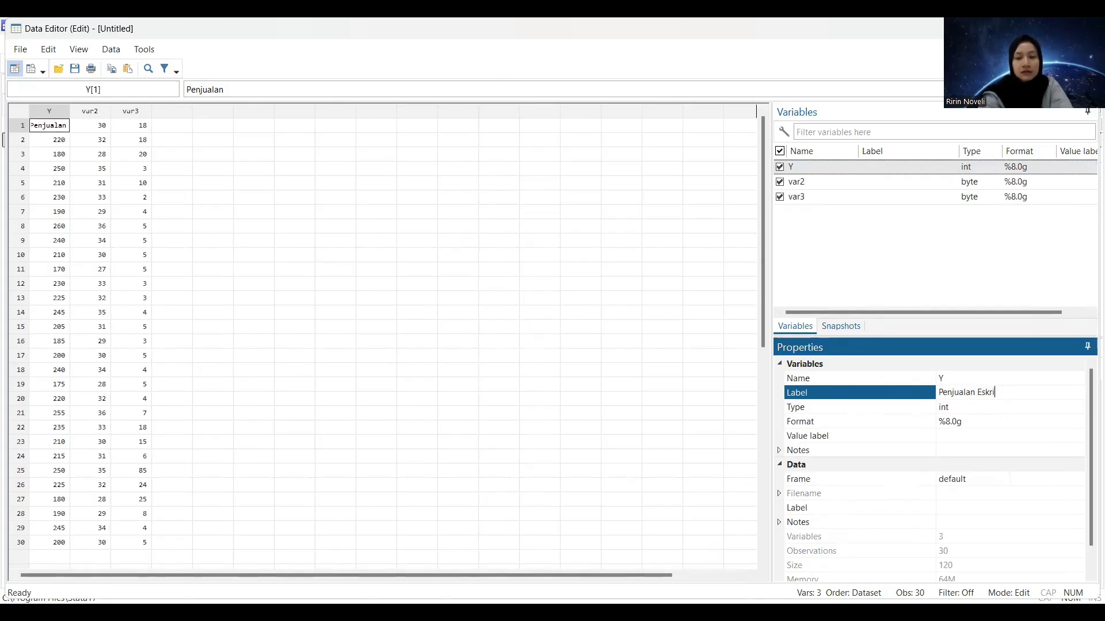
Rename variable var2 as X1
left_click(897, 189)
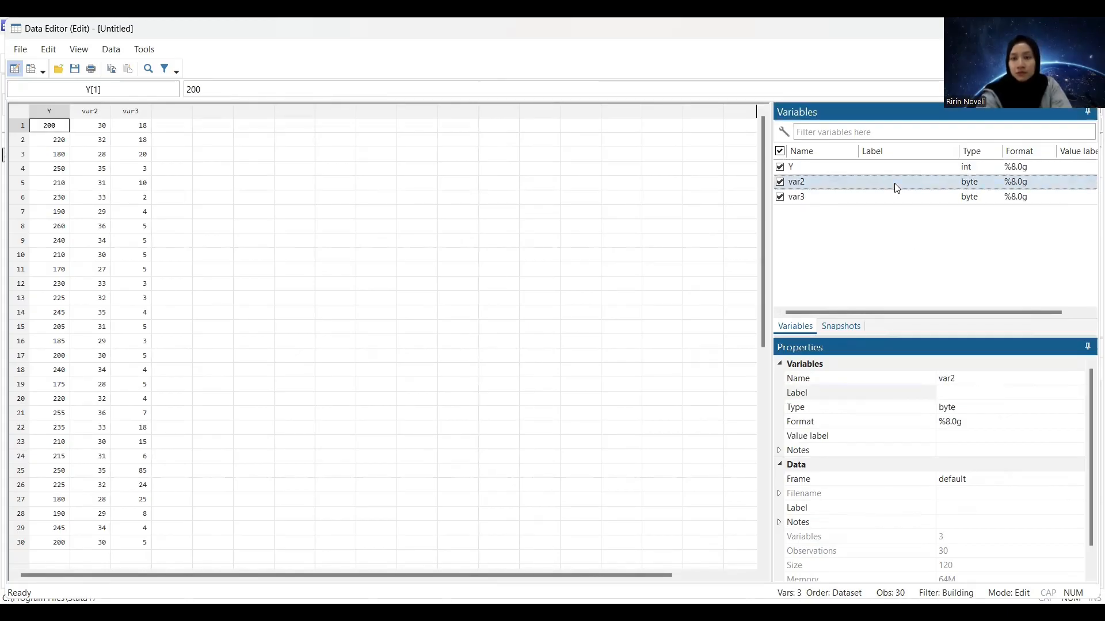
left_click(958, 379)
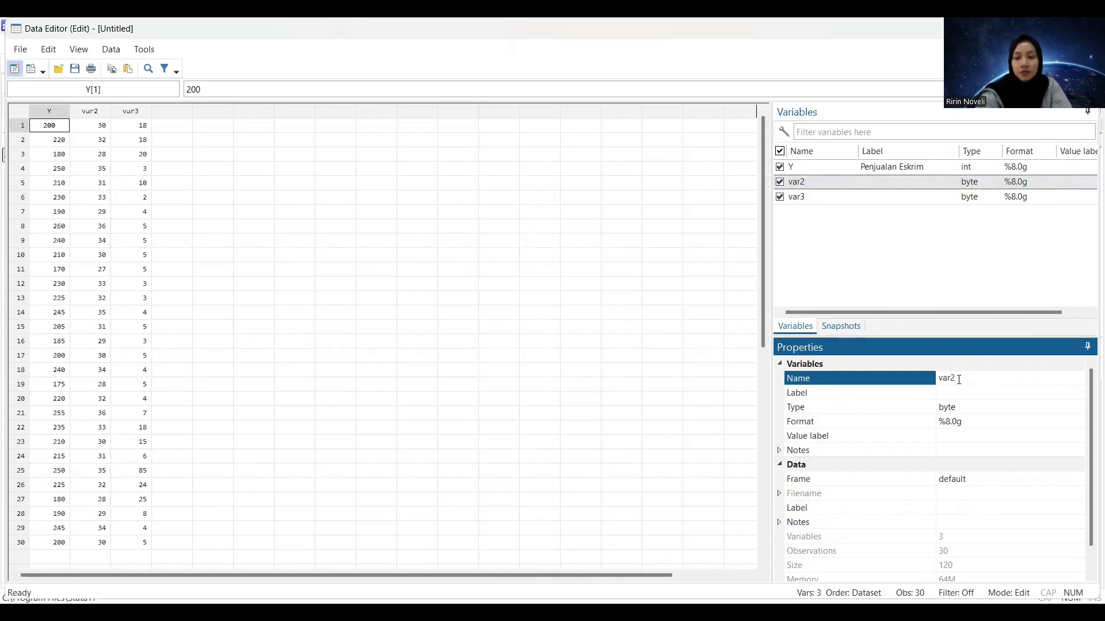
key("BackSpace")
key("BackSpace")
key("BackSpace")
key("BackSpace")
type("X1")
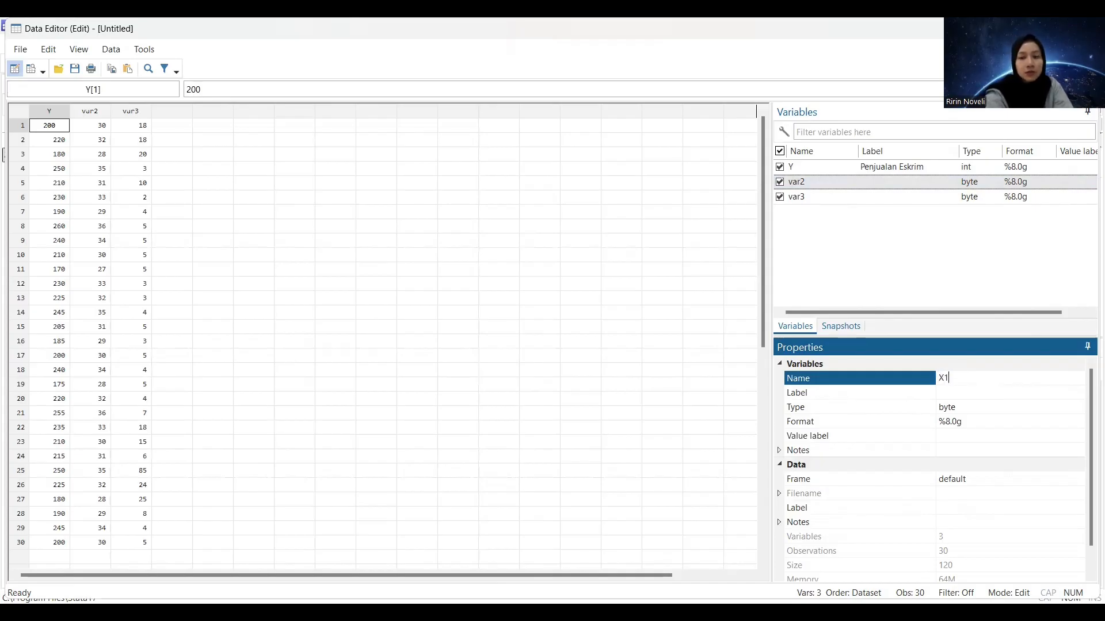
left_click(987, 388)
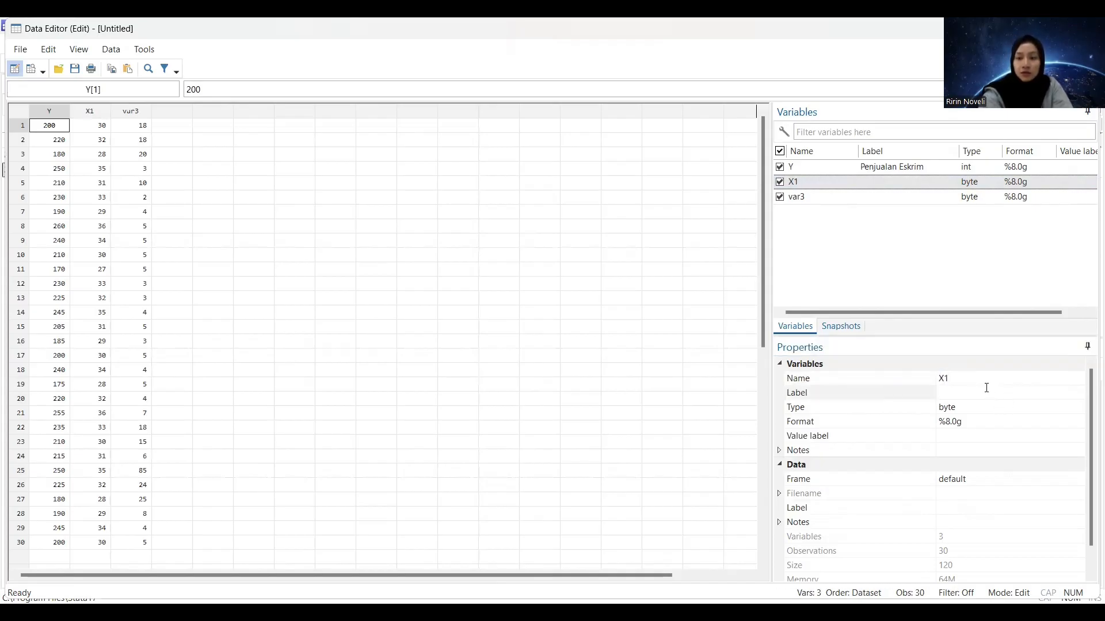
Set the label of variable X1 to "Permintaan"
left_click(981, 395)
type("Permintaa")
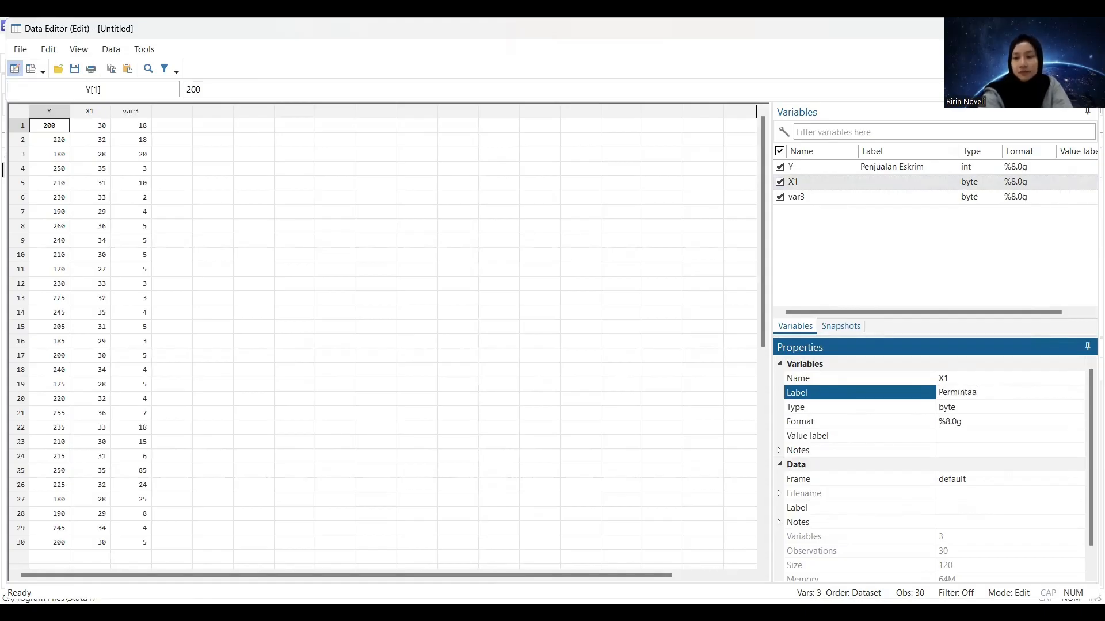
type("n")
Rename variable var3 as X2
left_click(886, 198)
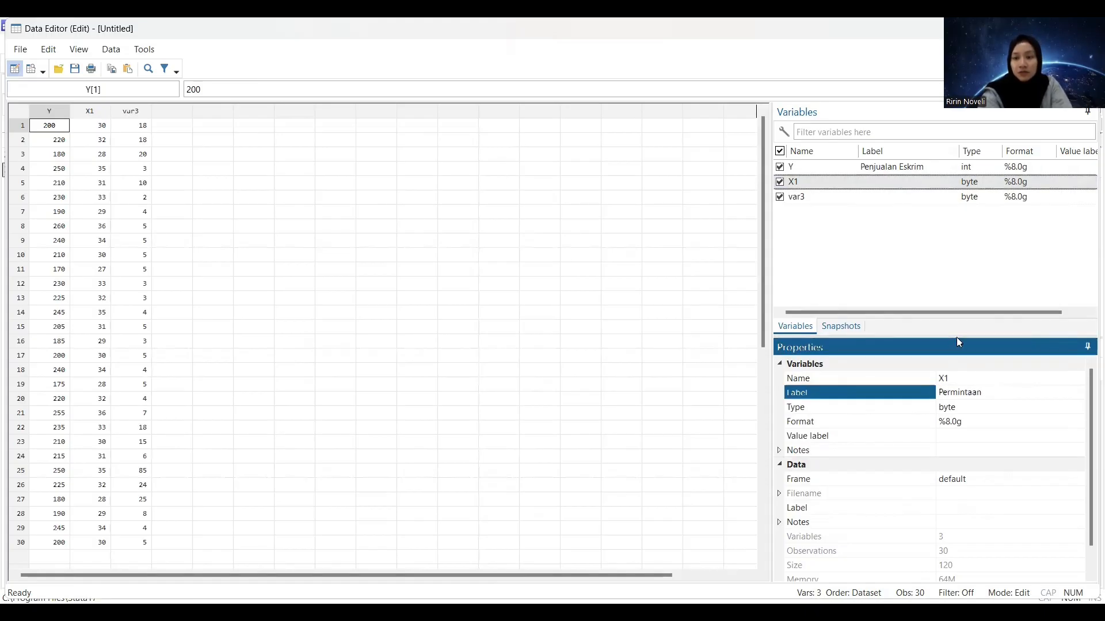
left_click(965, 377)
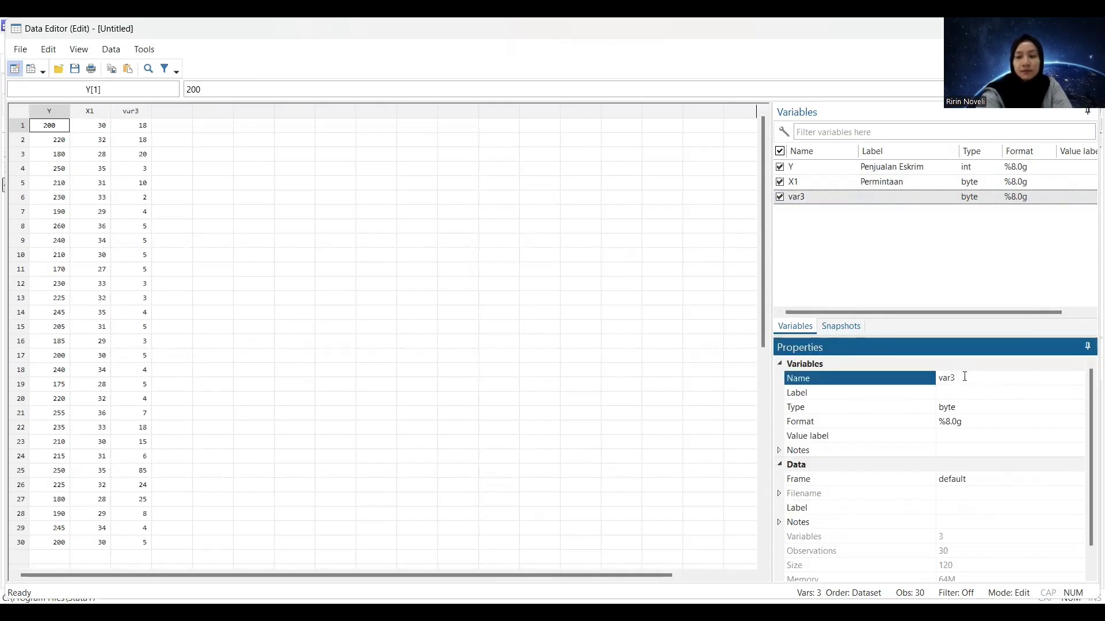
key("BackSpace")
key("BackSpace")
key("BackSpace")
key("BackSpace")
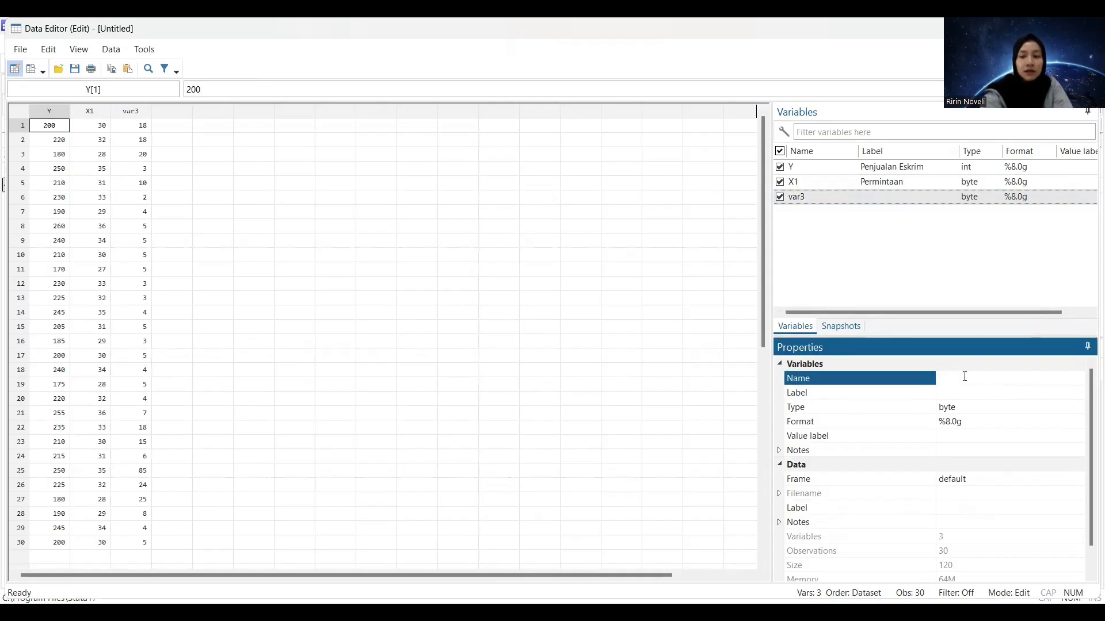
type("X2")
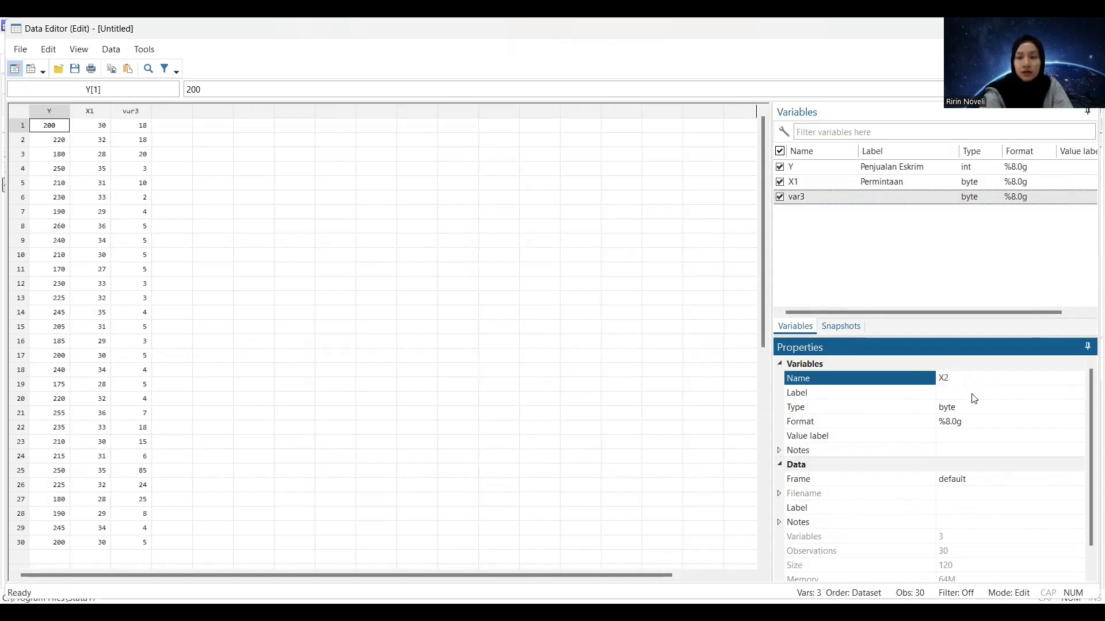
key("Return")
Set the label of variable X2 to "Harga"
left_click(972, 395)
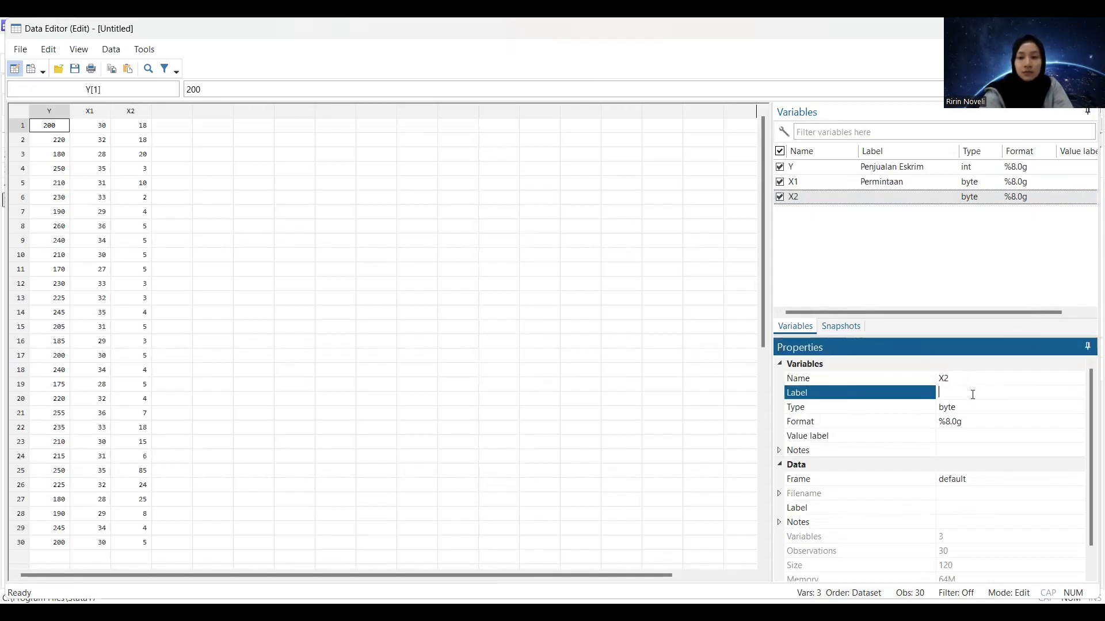
type("Harga")
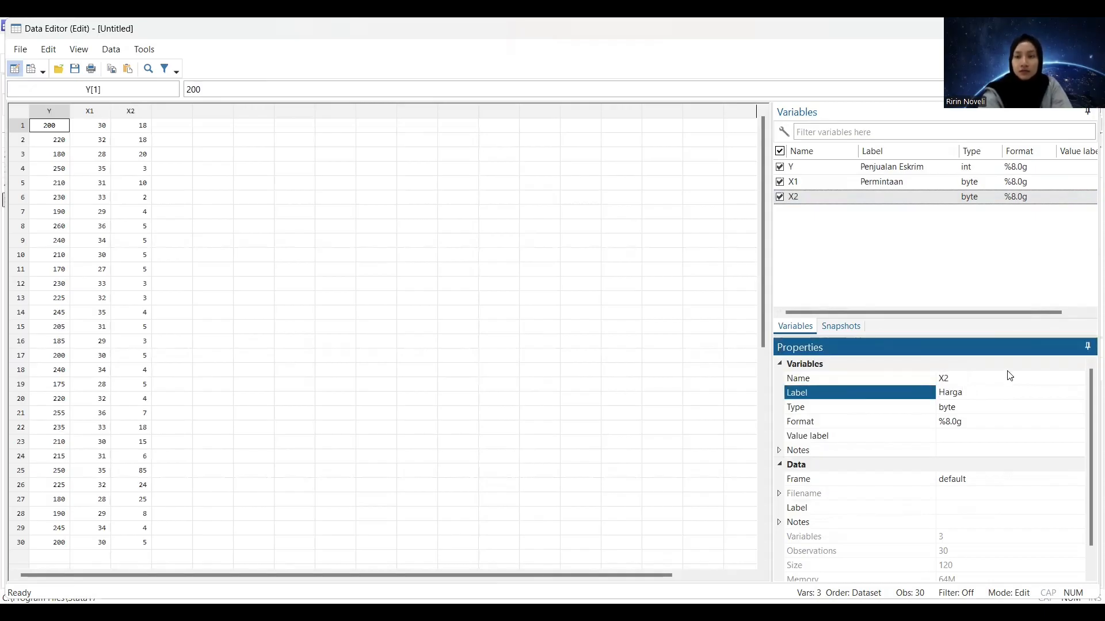
left_click(703, 197)
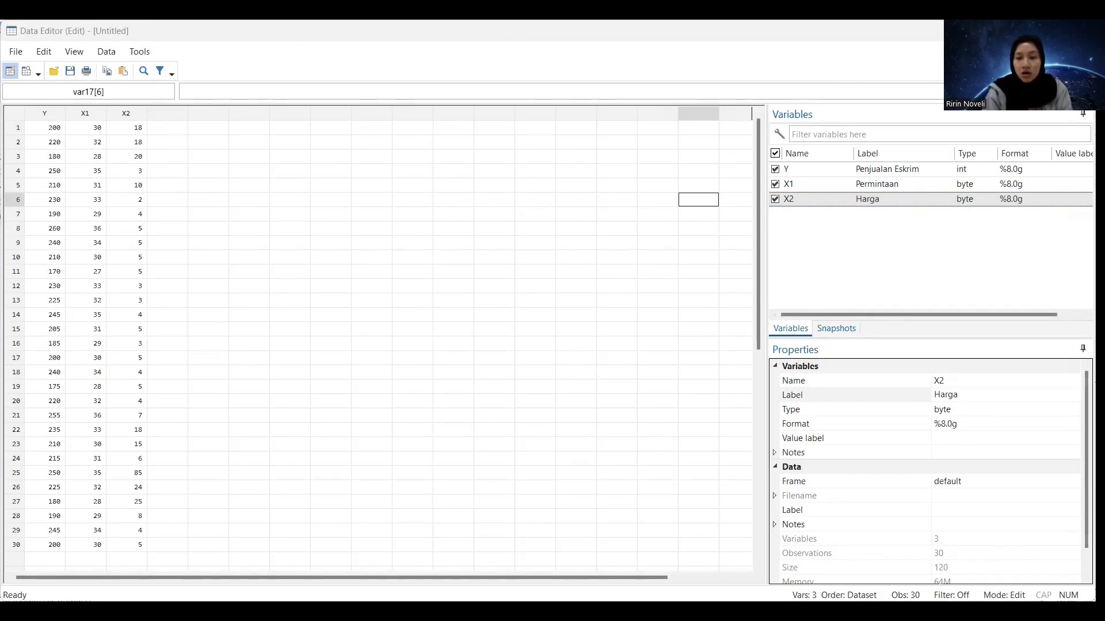
Return to the main Stata window and run a Shapiro–Wilk normality test on Y, X1 and X2
key("alt+Tab")
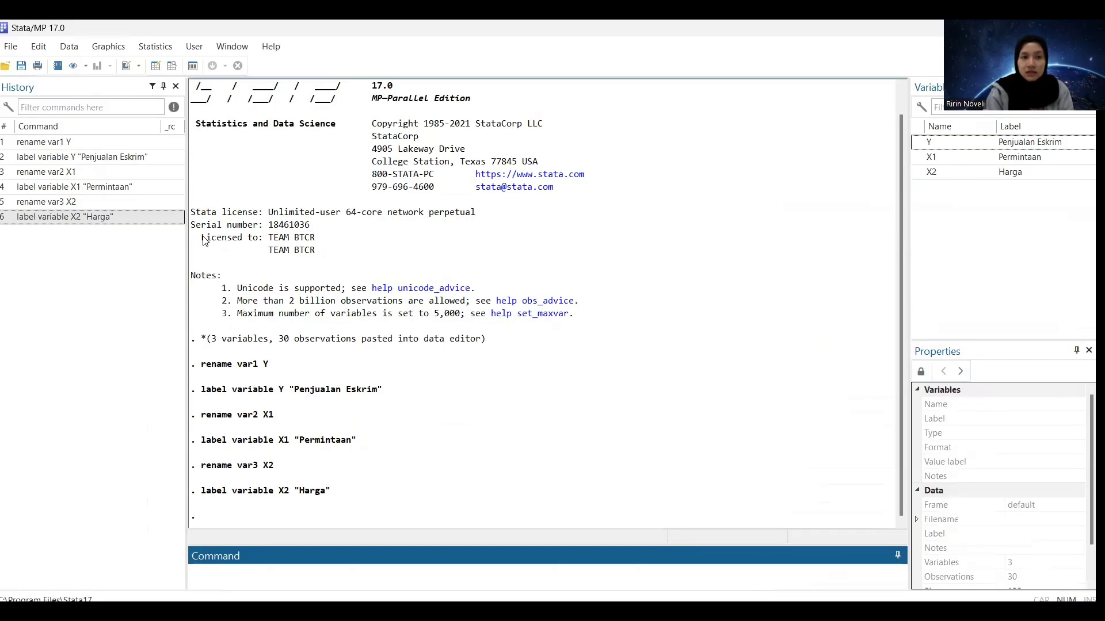
left_click(161, 49)
mouse_move(201, 79)
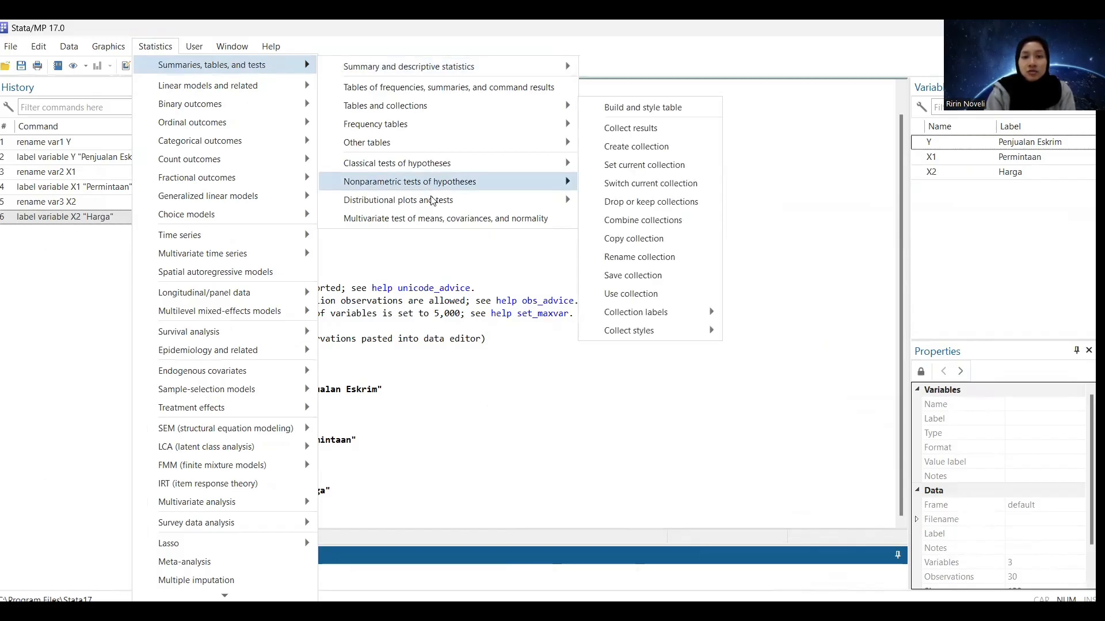
mouse_move(525, 206)
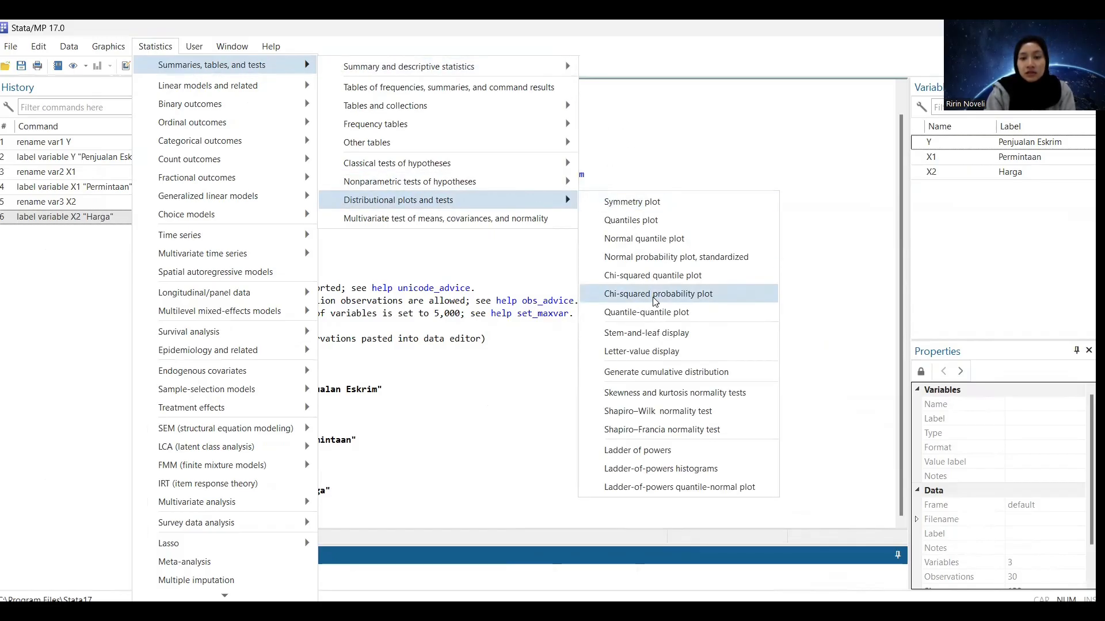
left_click(668, 410)
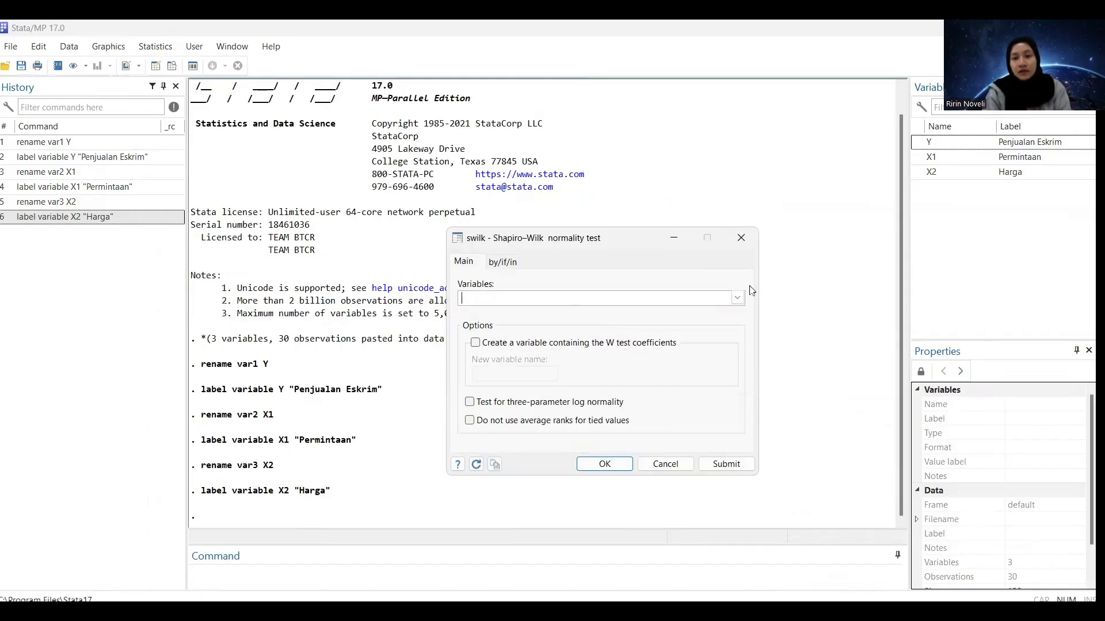
left_click(611, 316)
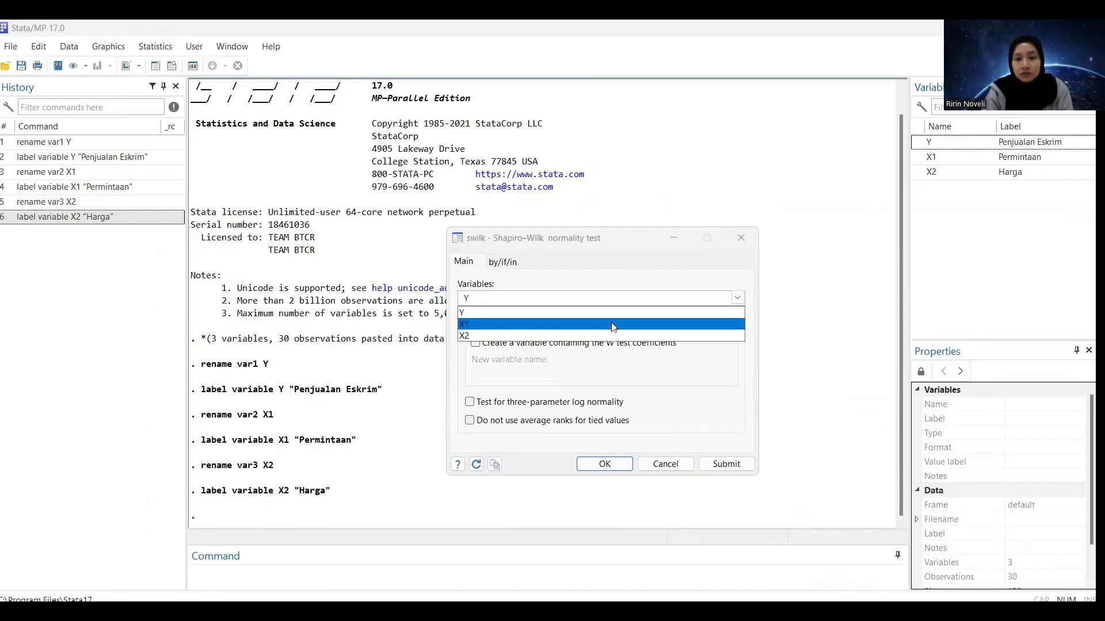
left_click(609, 325)
left_click(608, 336)
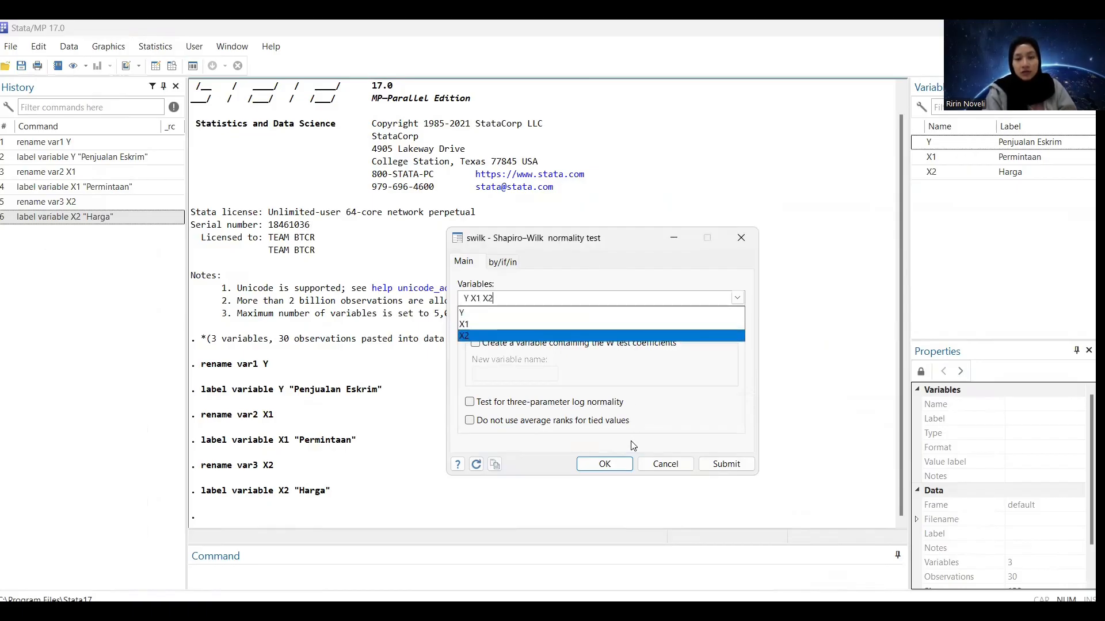
left_click(599, 470)
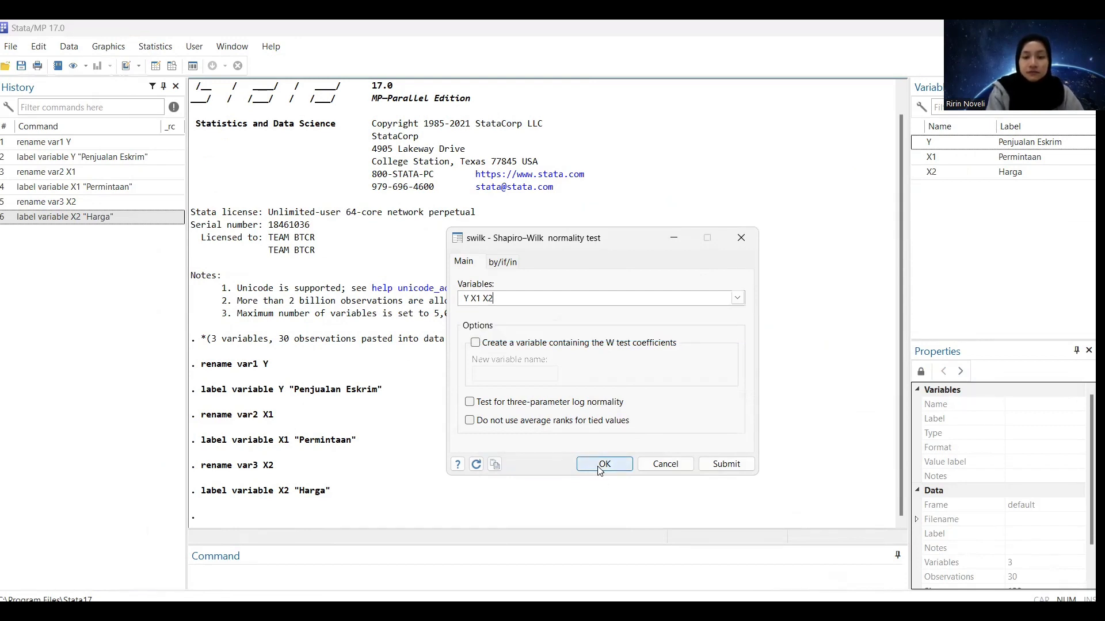
left_click(598, 471)
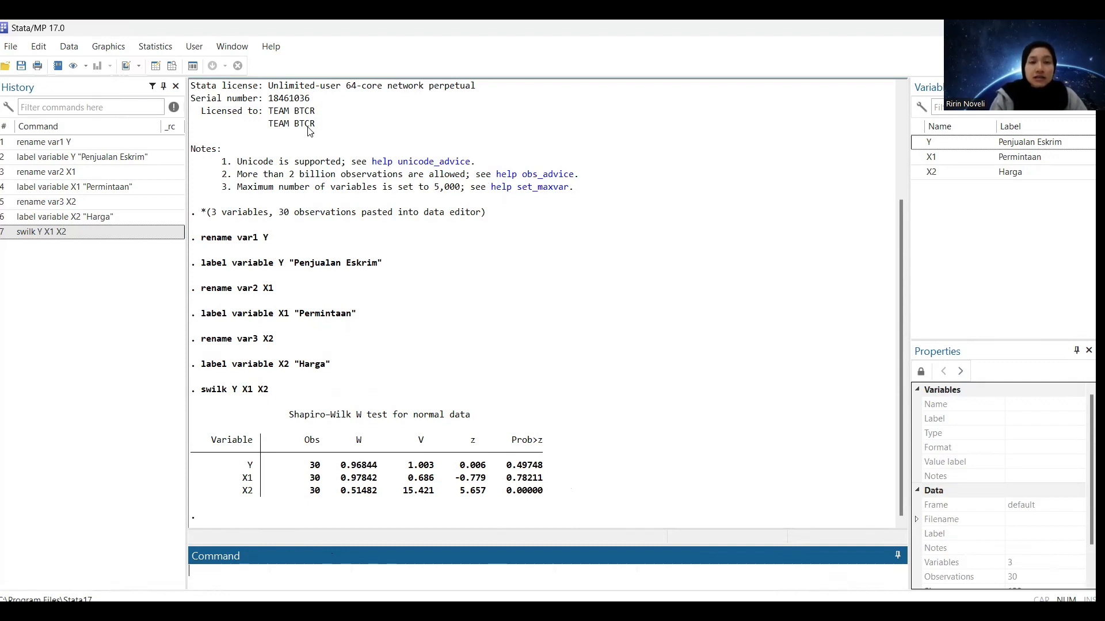
Run a linear regression with Y as the dependent variable and X1 and X2 as the independent variables
left_click(155, 48)
mouse_move(187, 87)
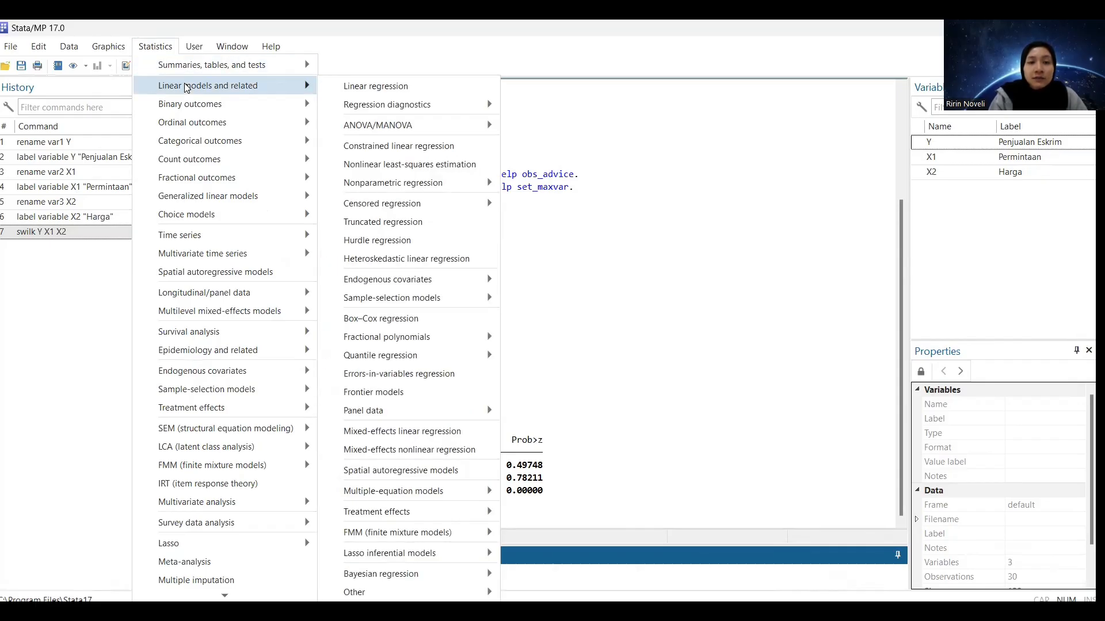
left_click(366, 86)
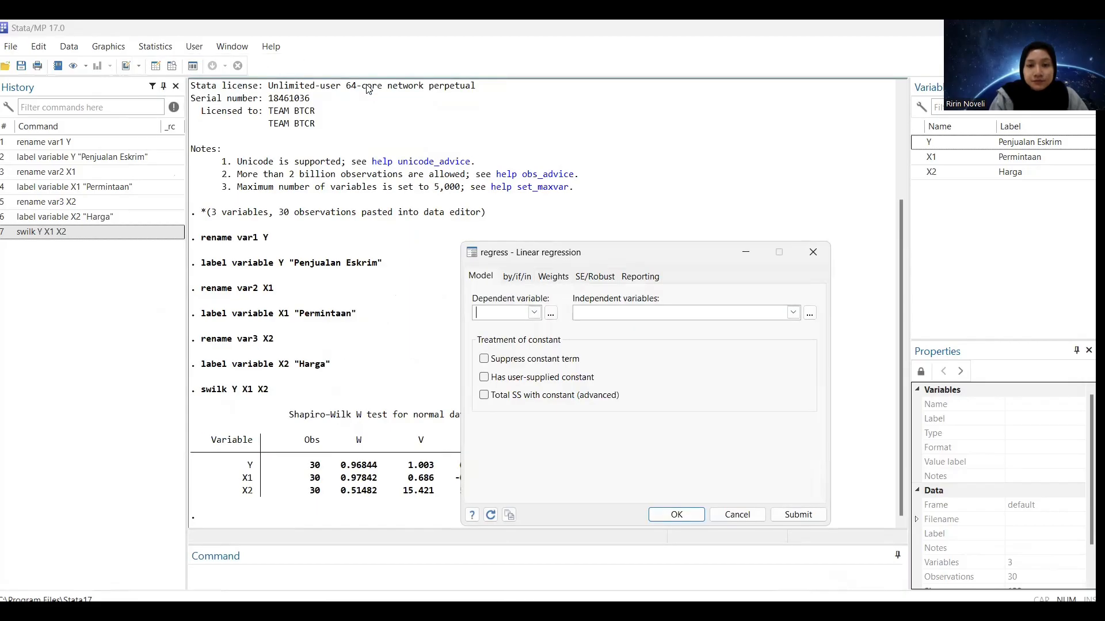
left_click(535, 313)
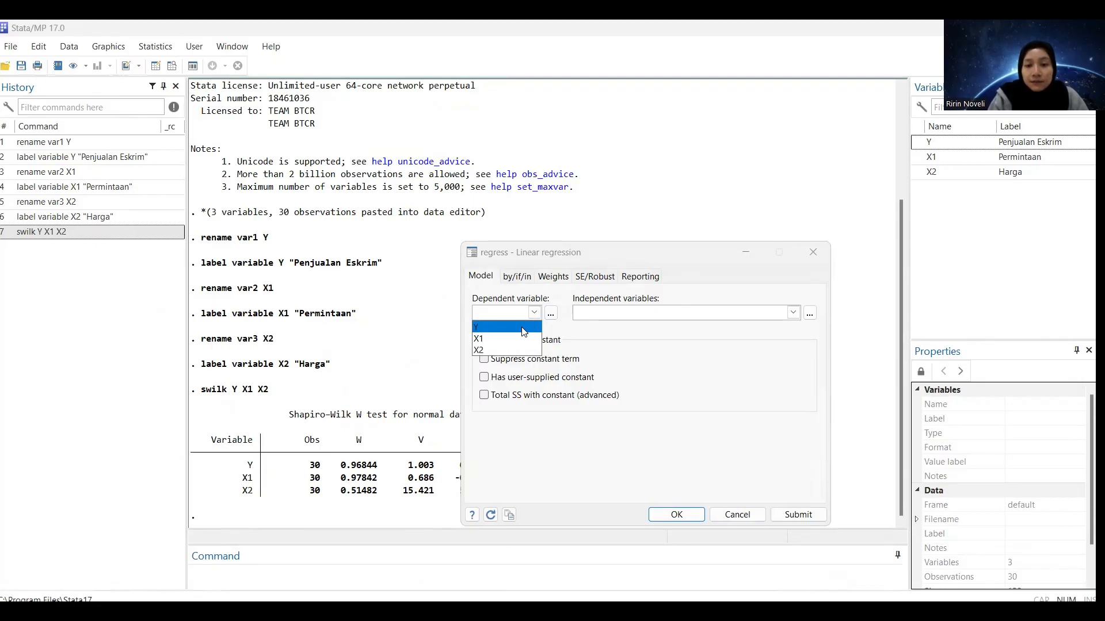
left_click(524, 328)
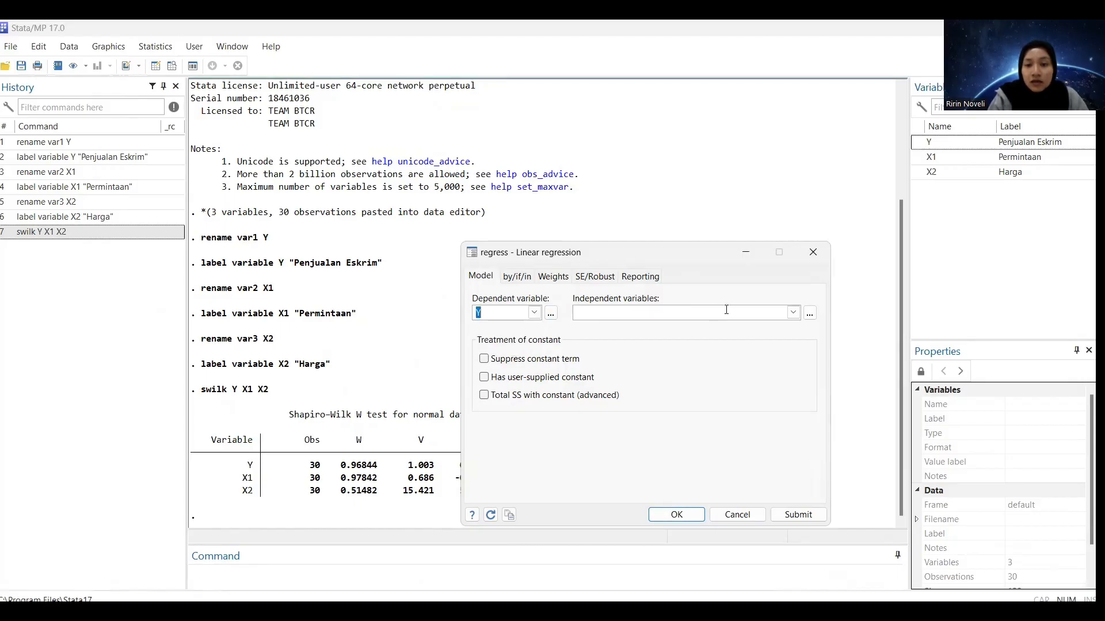
left_click(793, 314)
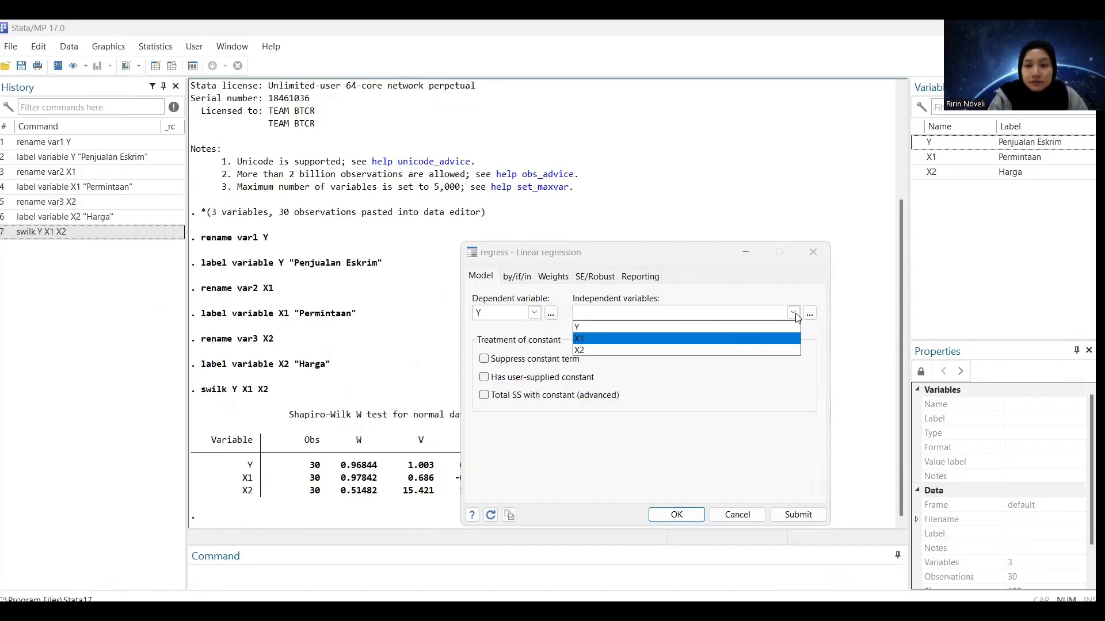
left_click(754, 351)
left_click(683, 516)
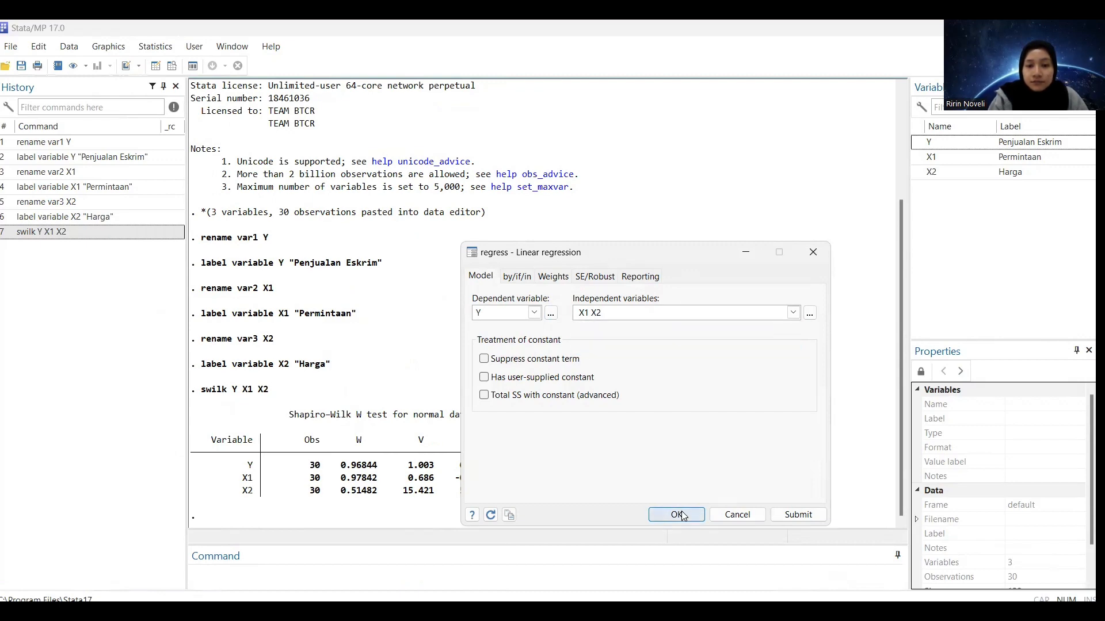
left_click(677, 515)
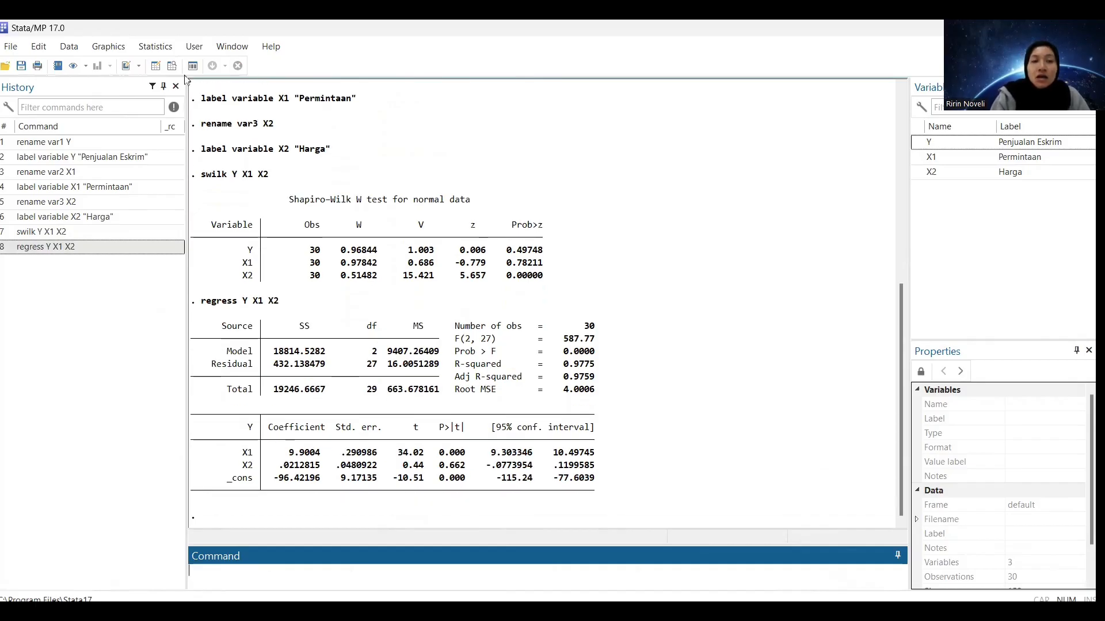
Compute the centered variance inflation factors (vif) for the independent variables of the regression
left_click(147, 46)
mouse_move(258, 99)
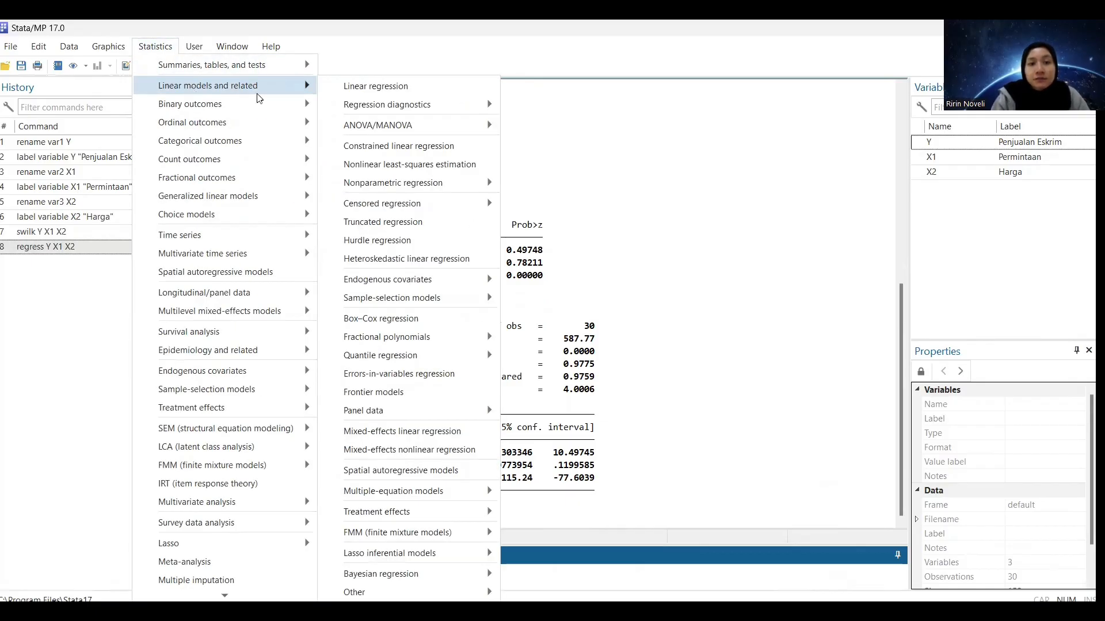
mouse_move(353, 106)
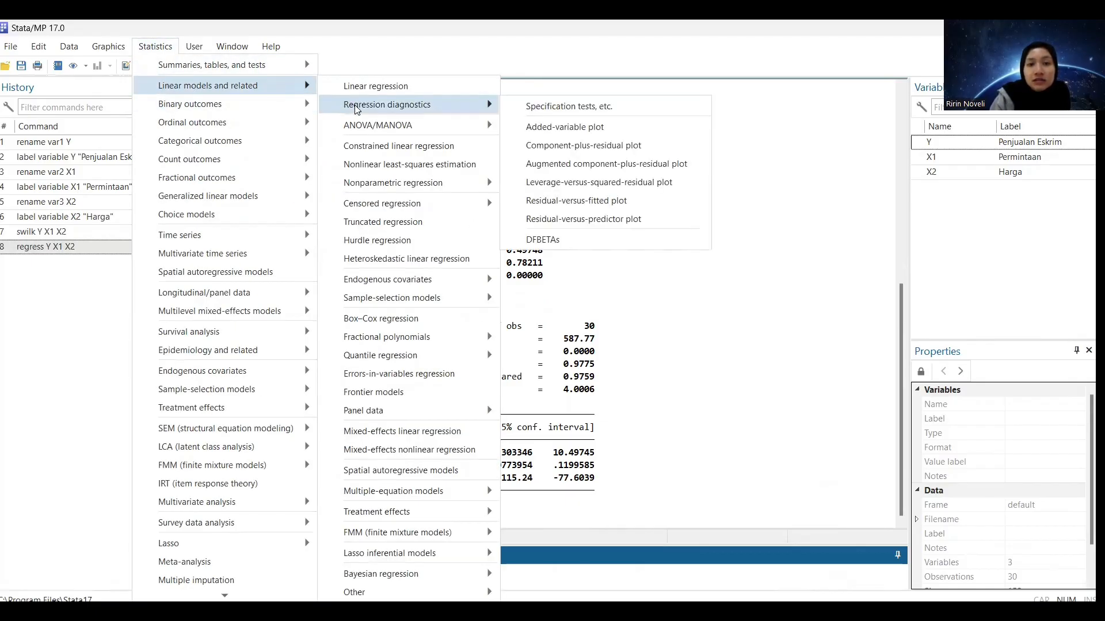
left_click(544, 108)
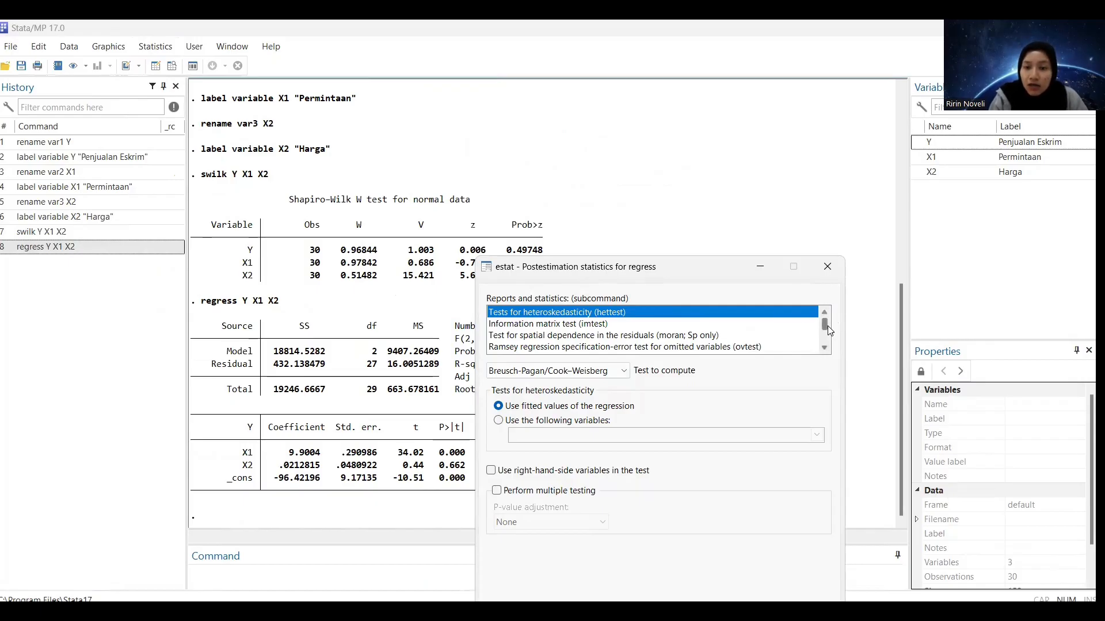
left_click(825, 347)
left_click(825, 347)
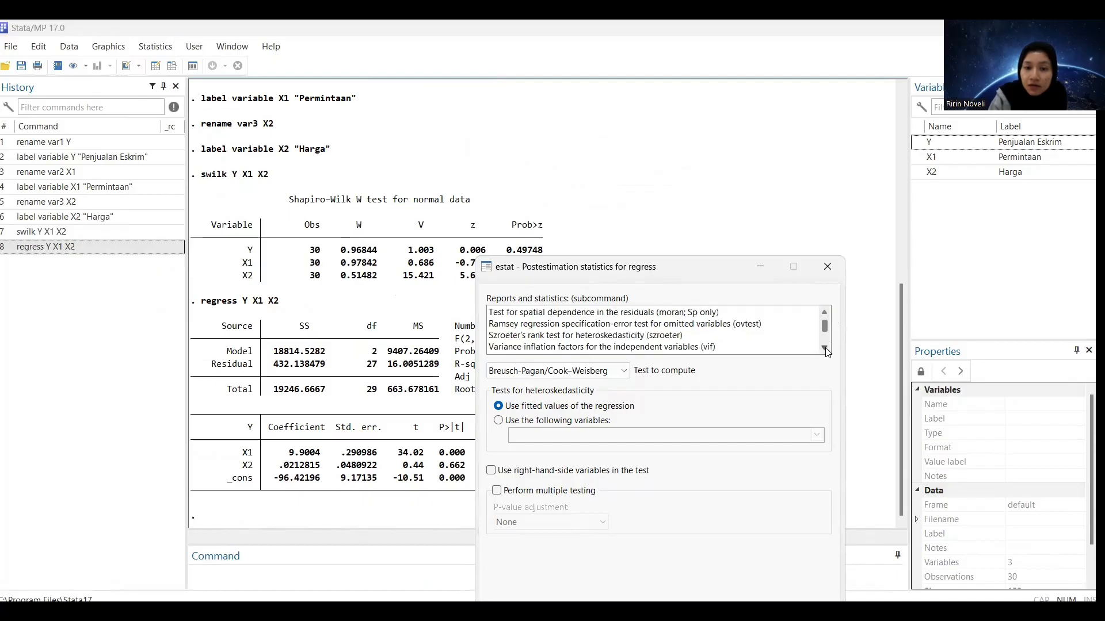
left_click(649, 348)
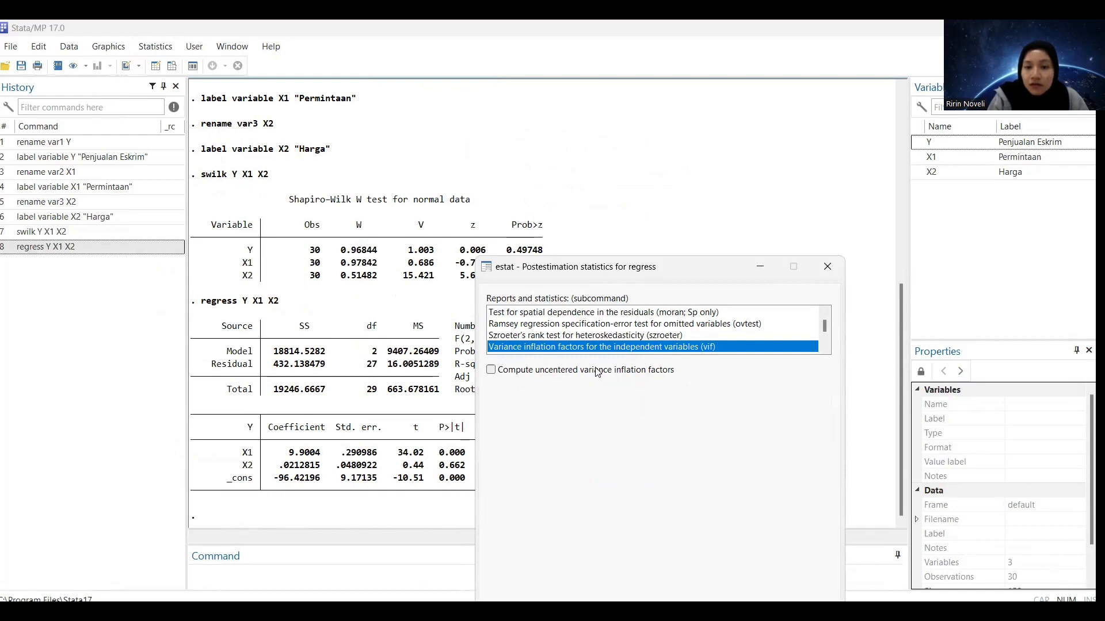
left_click(605, 370)
left_click_drag(683, 272, 729, 150)
left_click(537, 247)
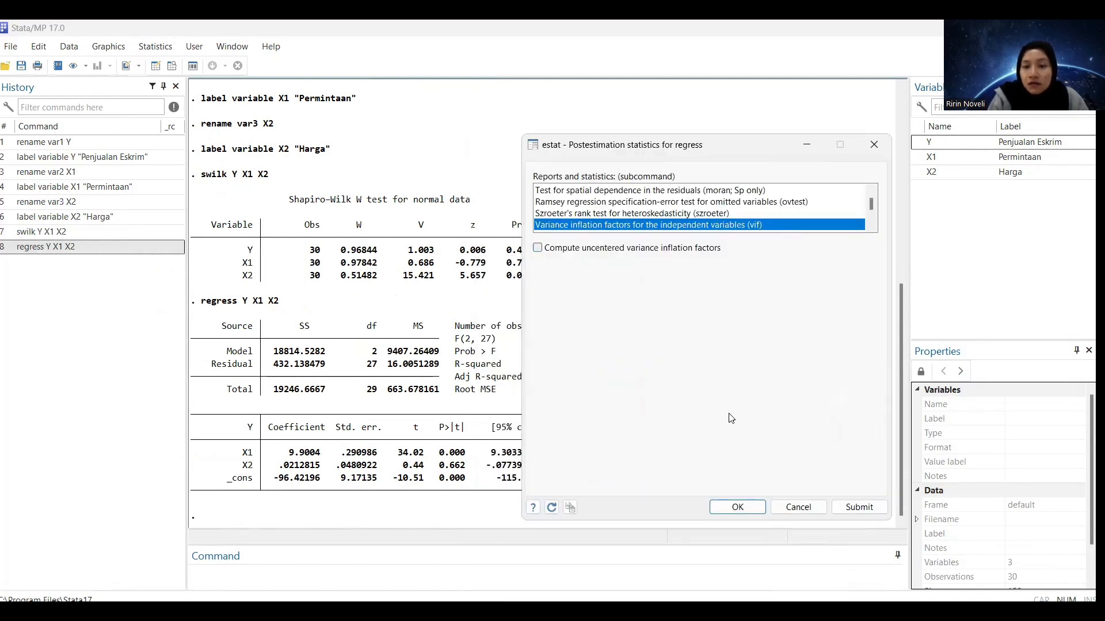
left_click(734, 508)
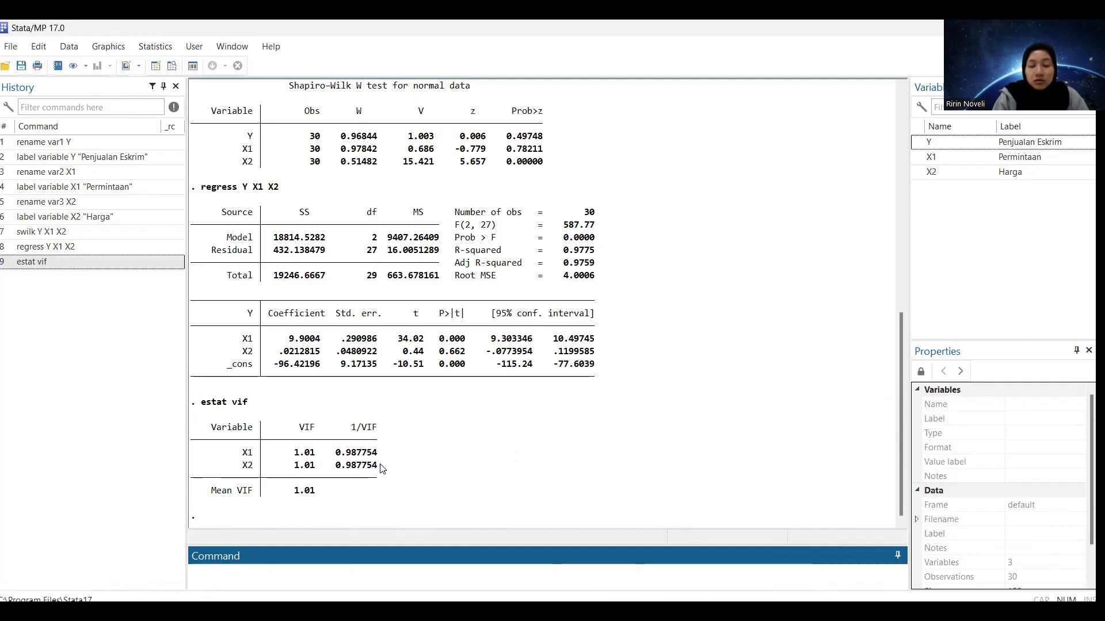
Run the Breusch-Pagan/Cook-Weisberg heteroskedasticity test (hettest) on the regression, using its fitted values
left_click(158, 46)
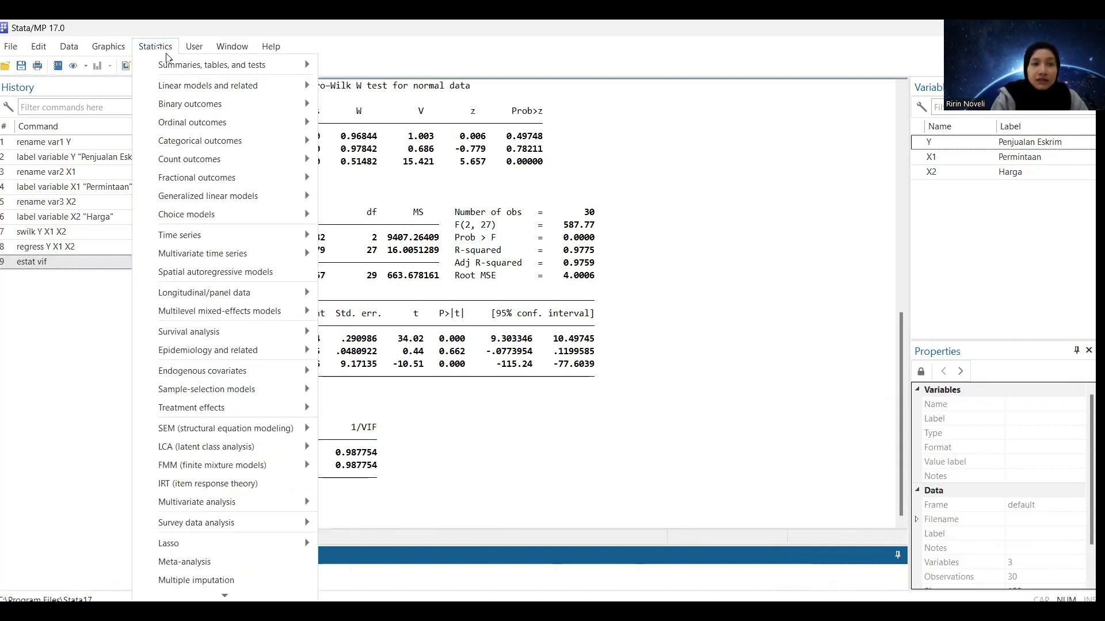
mouse_move(196, 87)
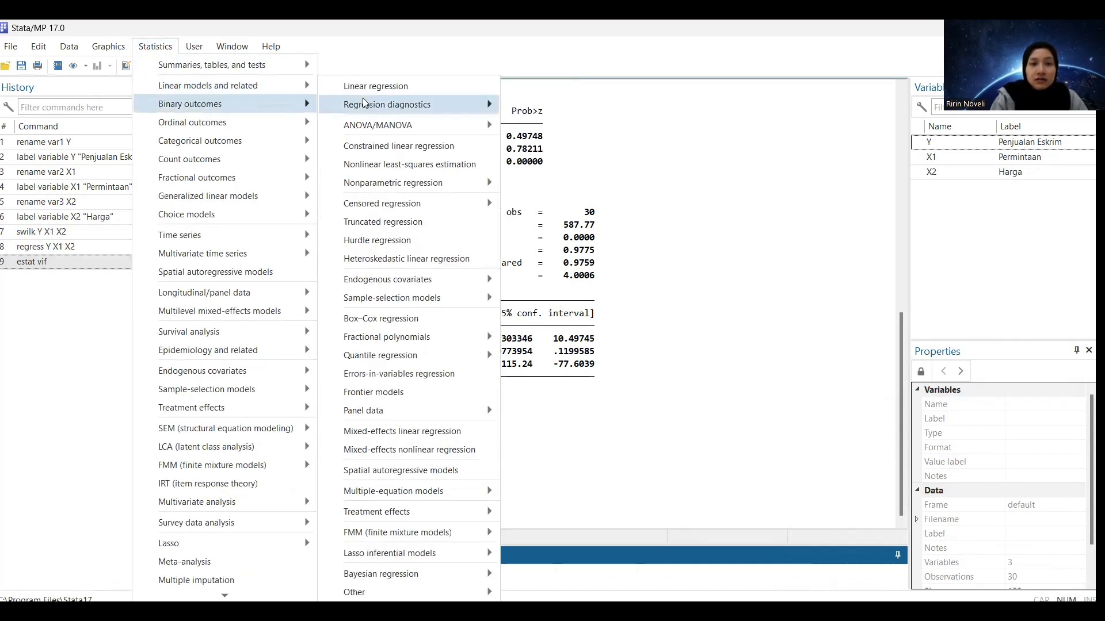
mouse_move(385, 111)
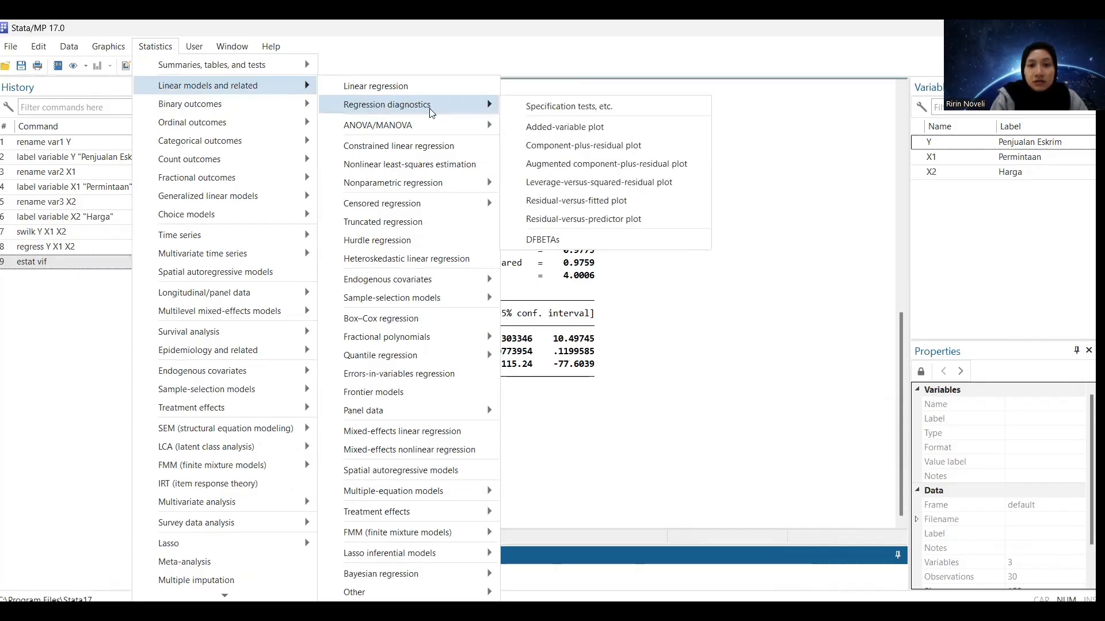
left_click(565, 107)
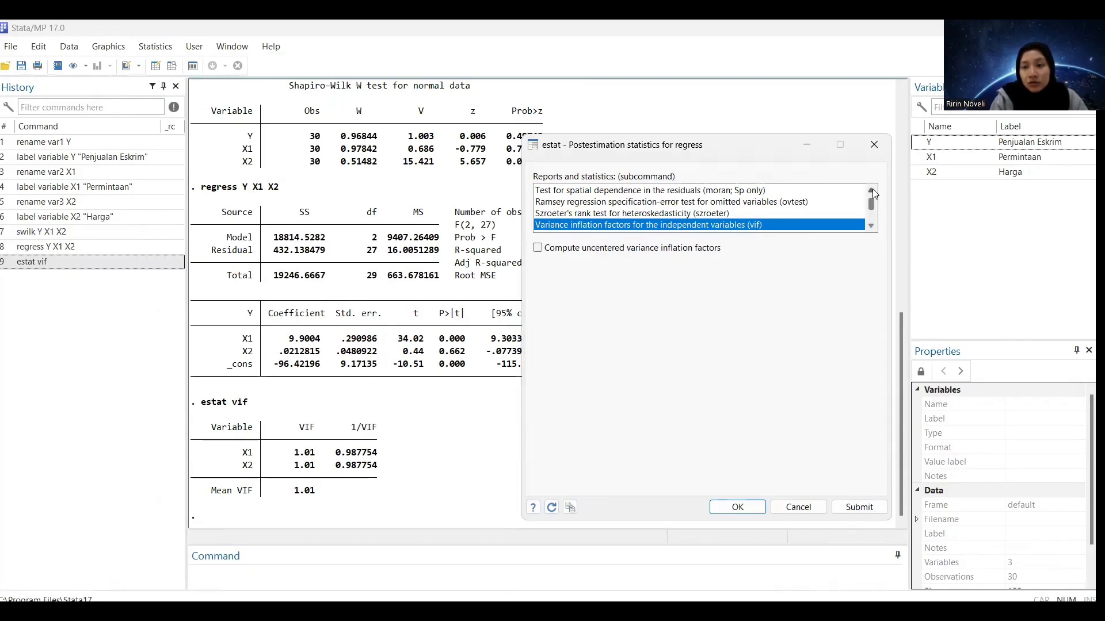
left_click(872, 190)
left_click(872, 190)
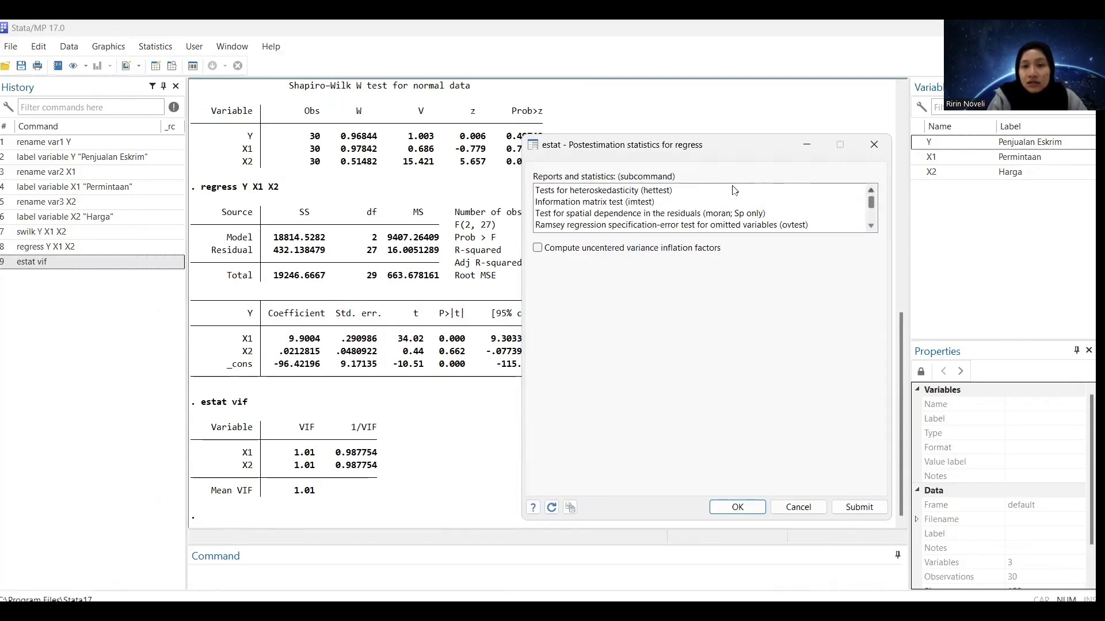
left_click(683, 192)
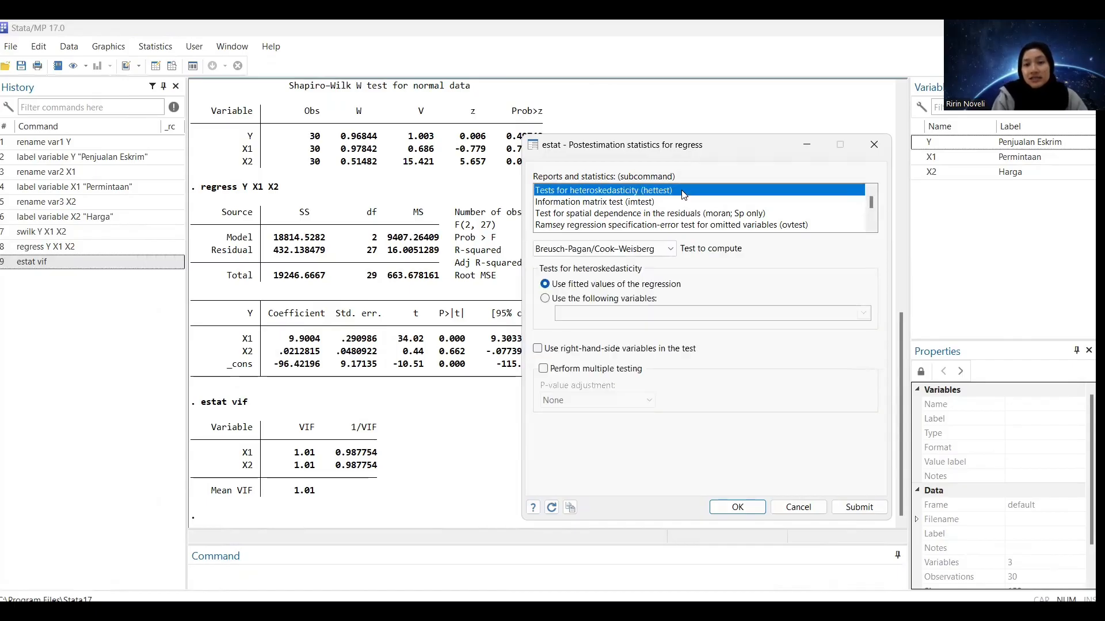
left_click(737, 507)
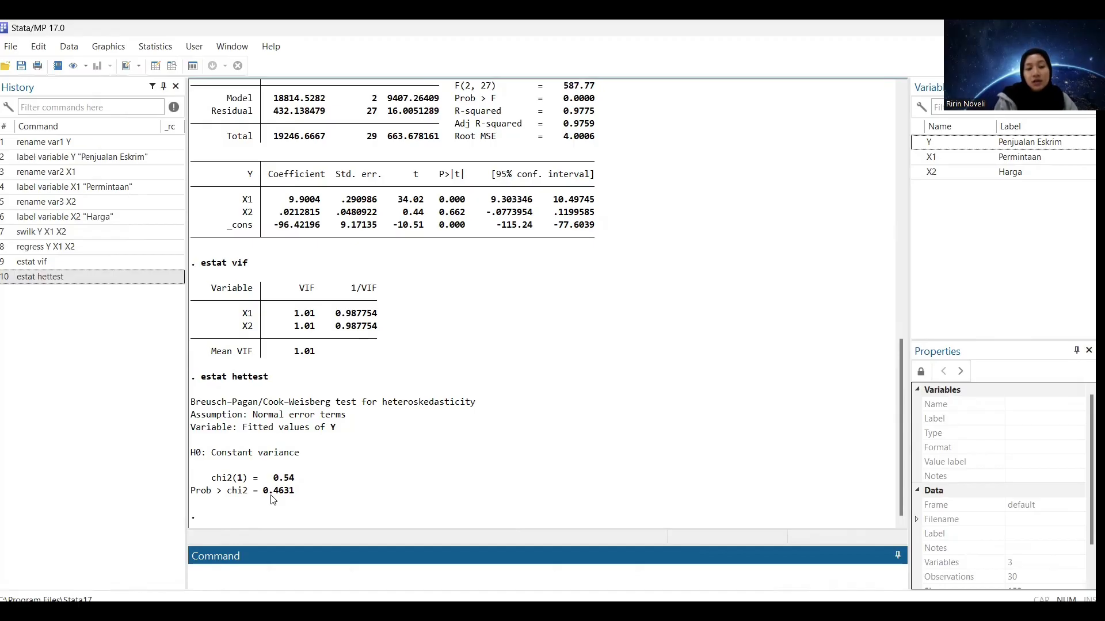
left_click(316, 501)
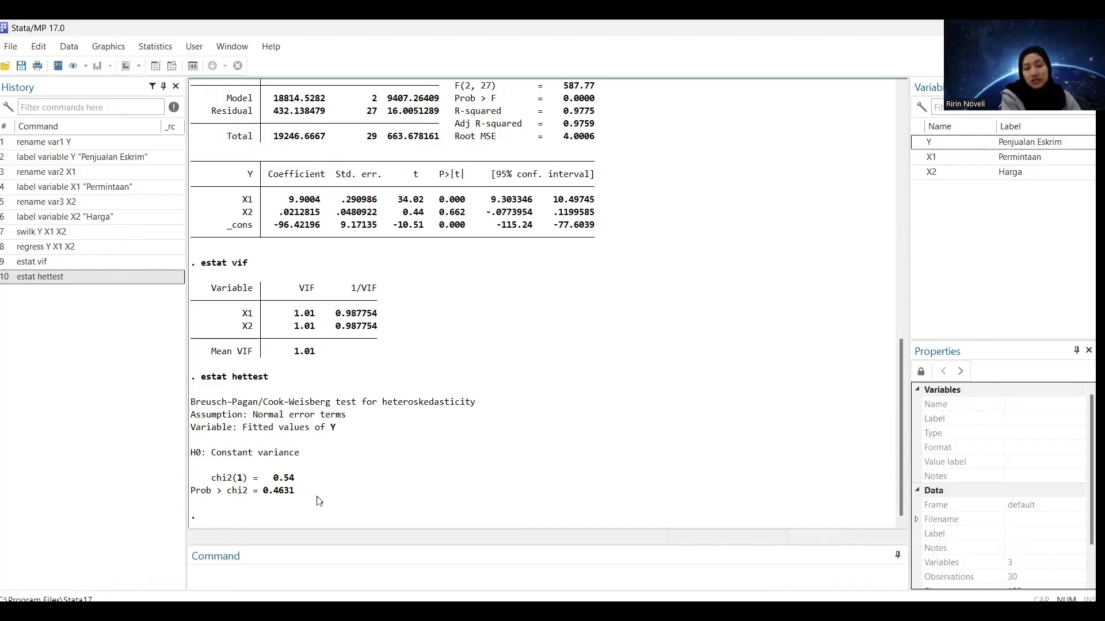